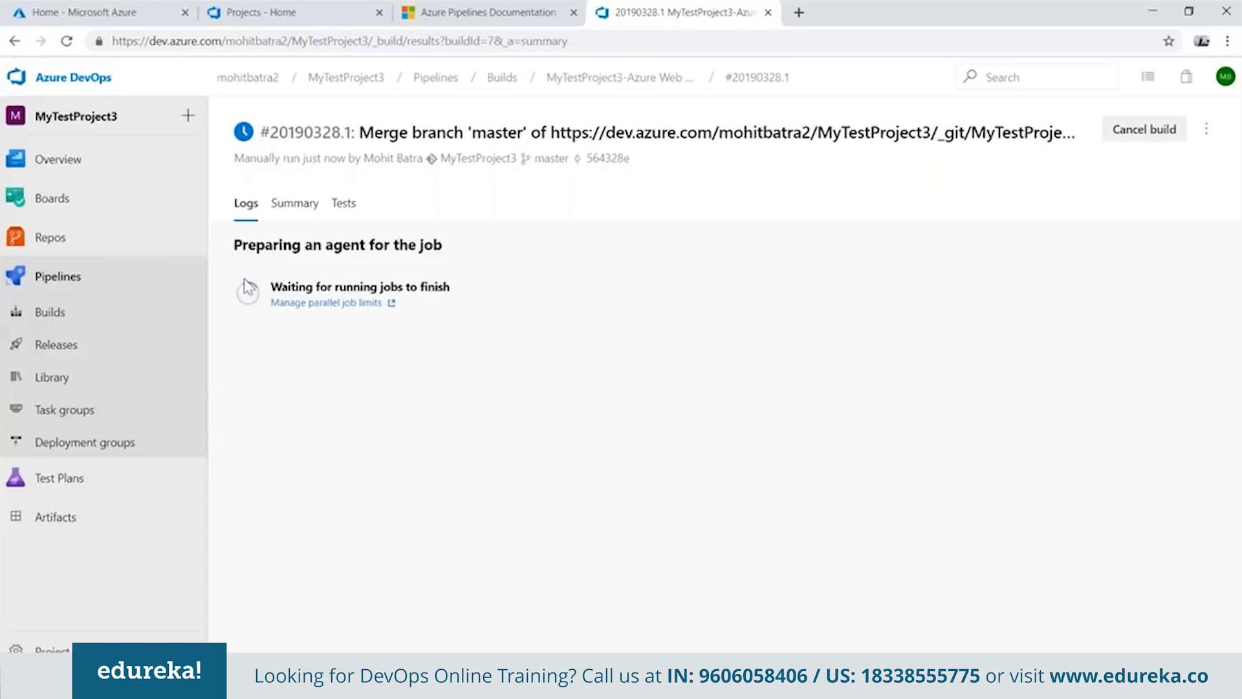
Step: Open build 20190328.1, "Set up CI with Azure Pipelines [skip ci]", from the history of the MyTestProject3-Azure Web App for ASP.NET-CI (1) pipeline
left_click(91, 317)
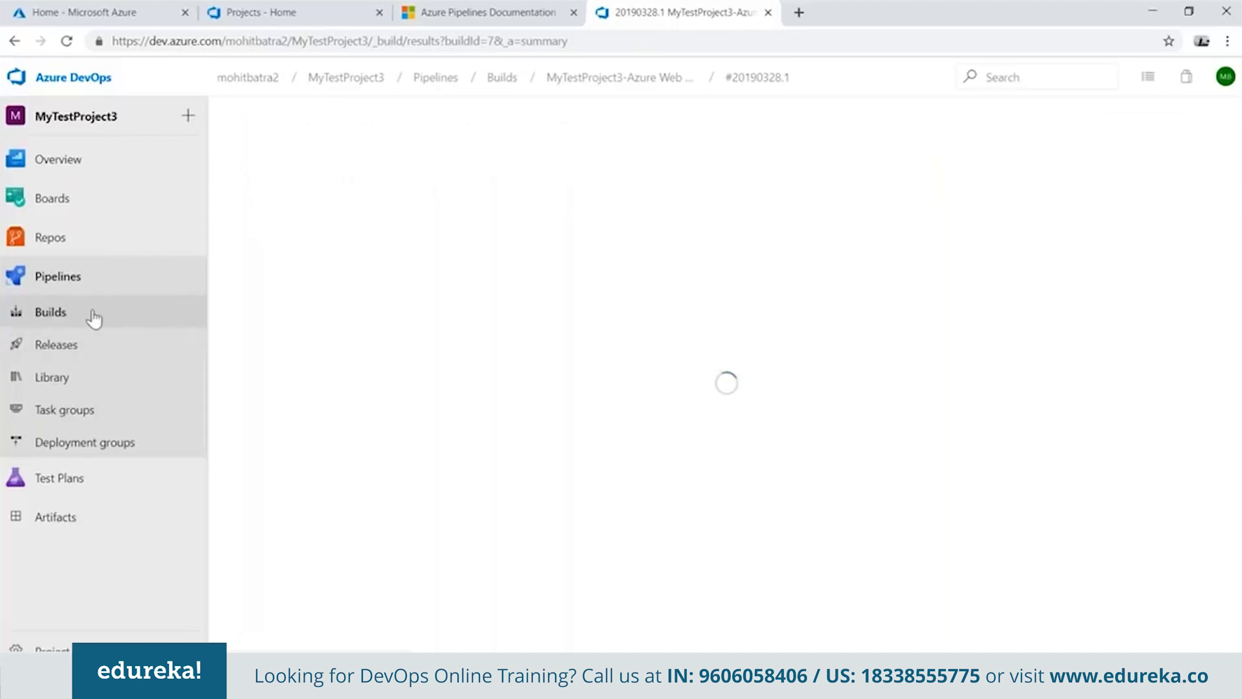
left_click(333, 256)
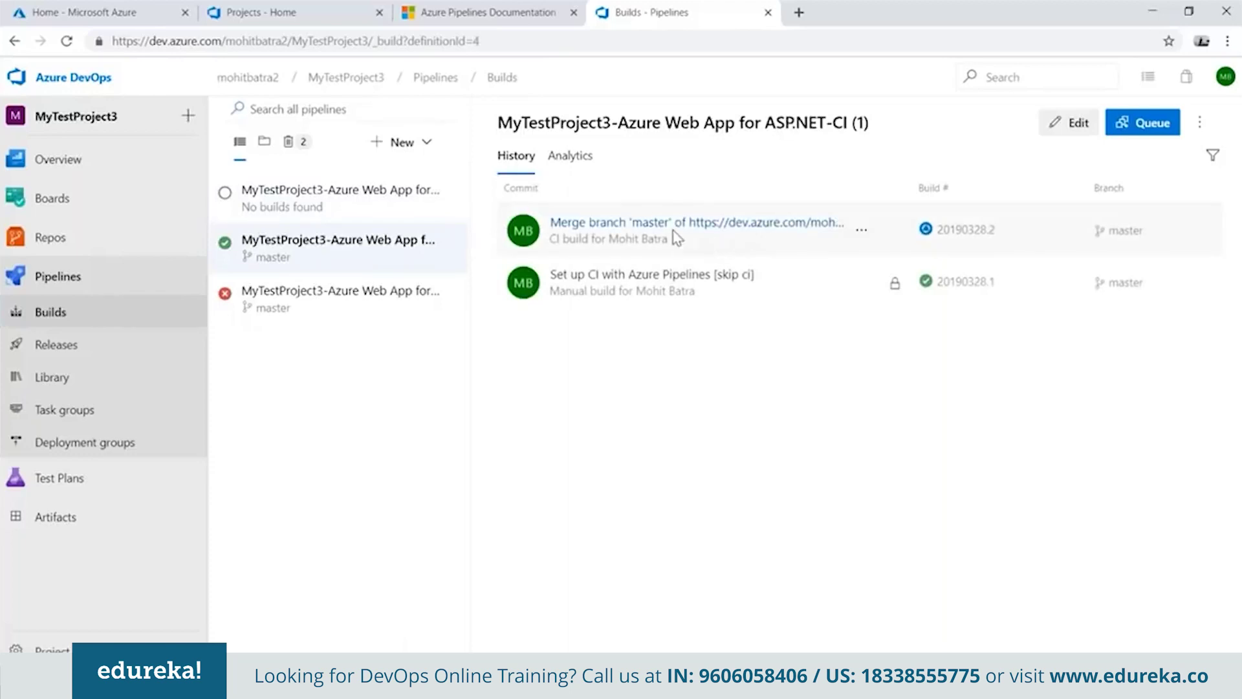
left_click(666, 279)
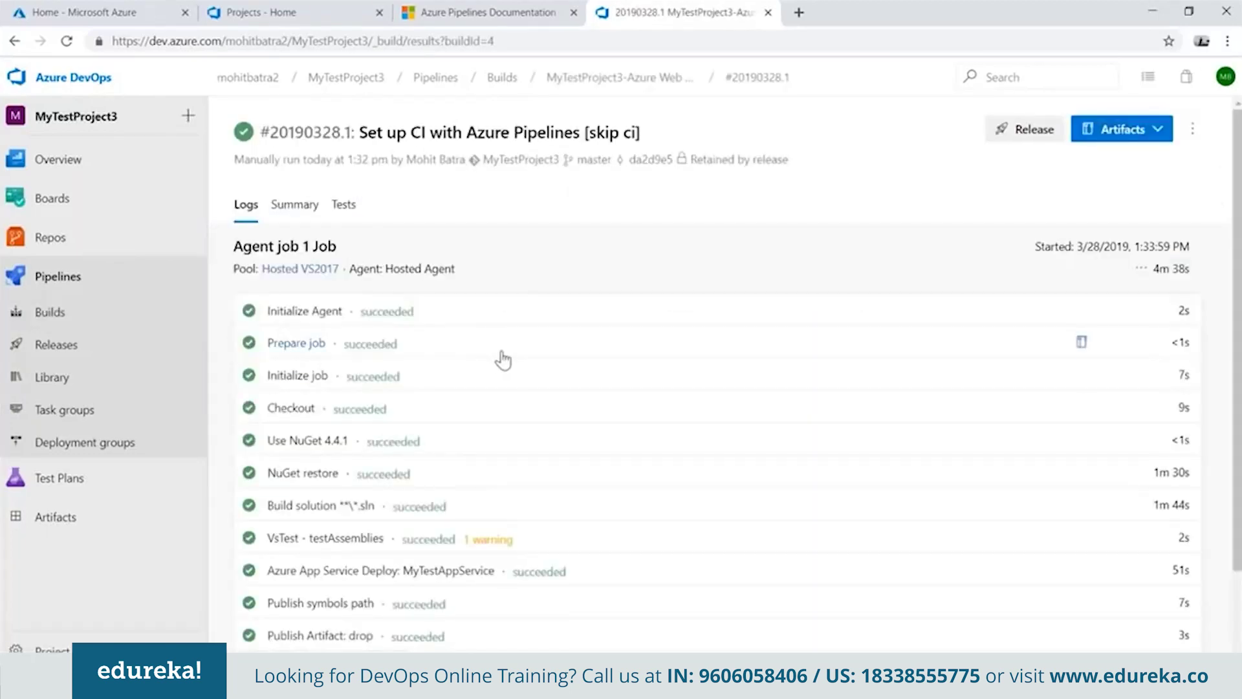
Step: Review the build's task list and view the log of the Initialize job task
scroll(502, 358, "down", 2)
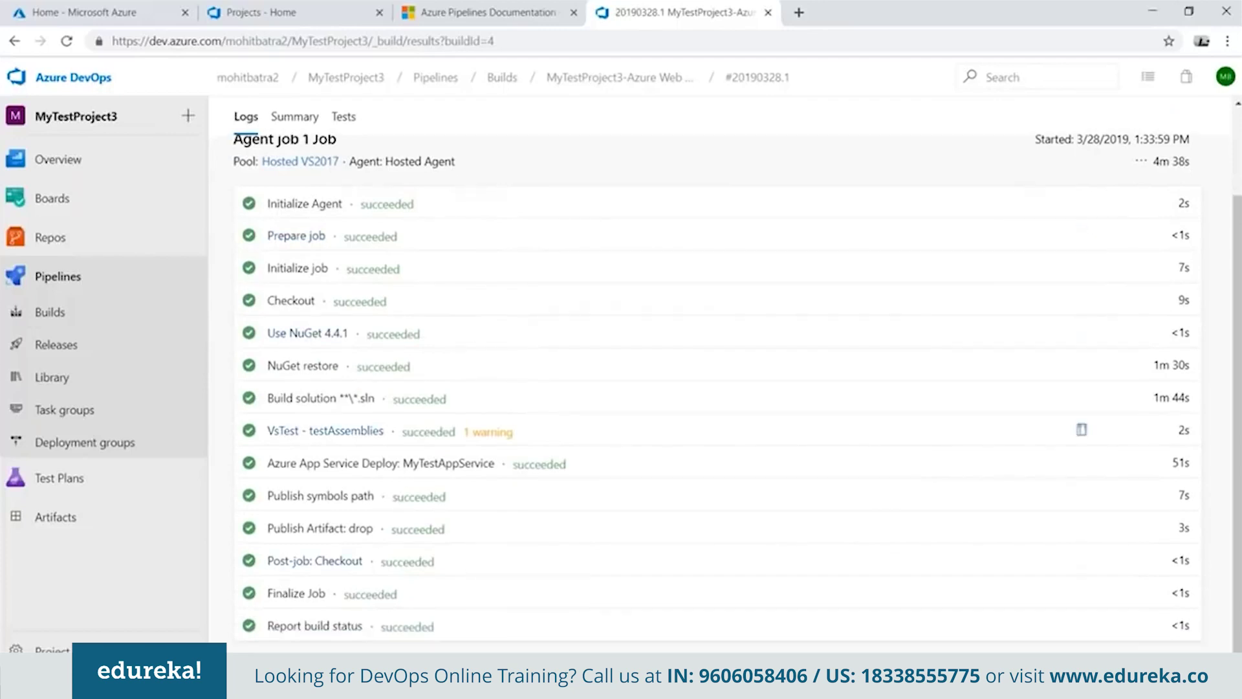
left_click(308, 274)
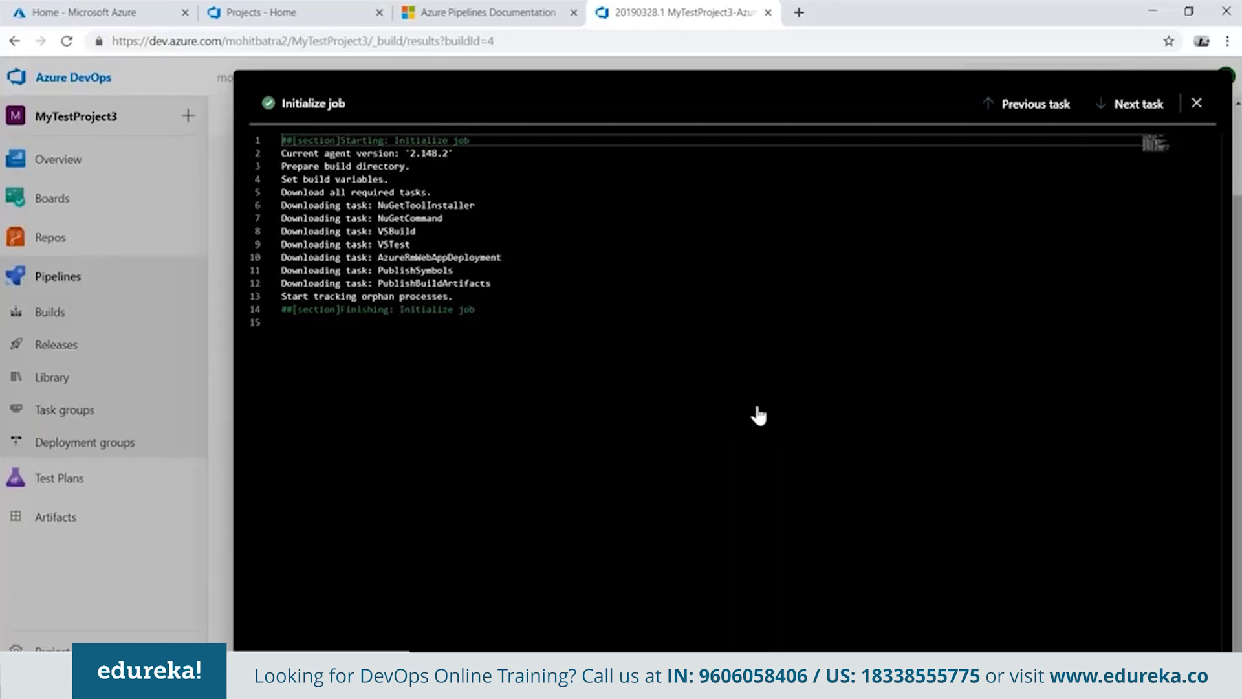
key("Escape")
Step: Examine the Build solution task's log, including the WebApplication2.sln and CleanupEmptyRefsFolder entries, and highlight the agent job's total duration
left_click(335, 398)
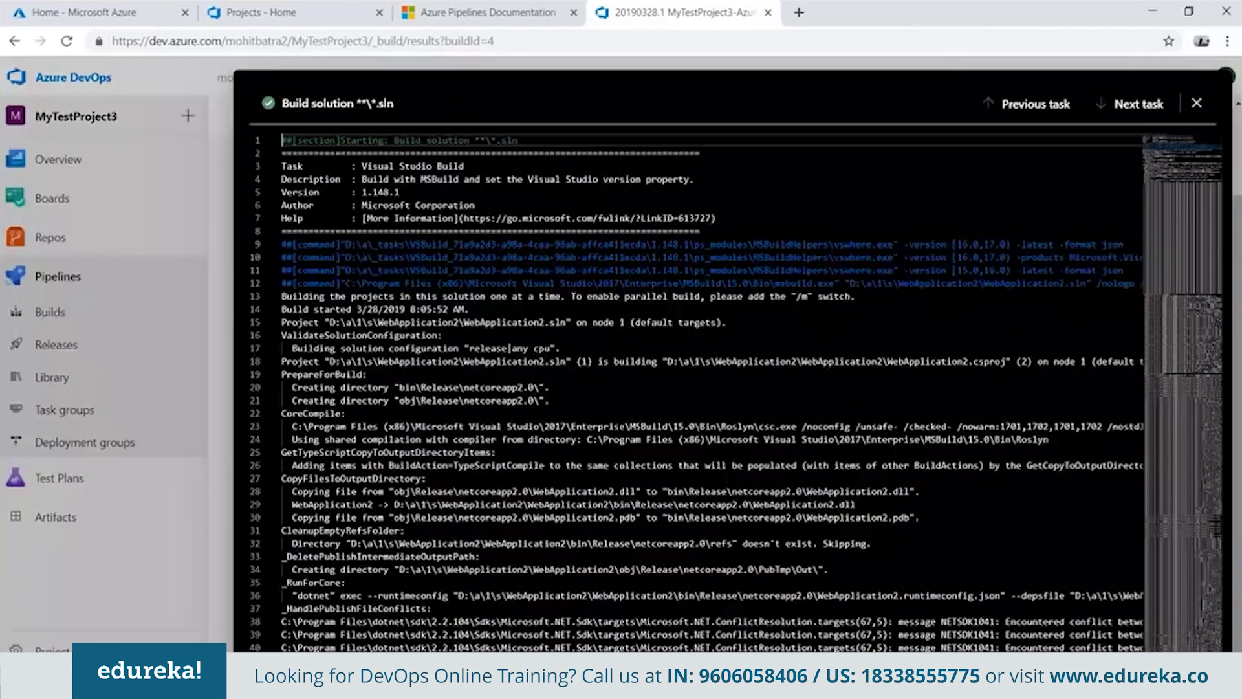
left_click(461, 361)
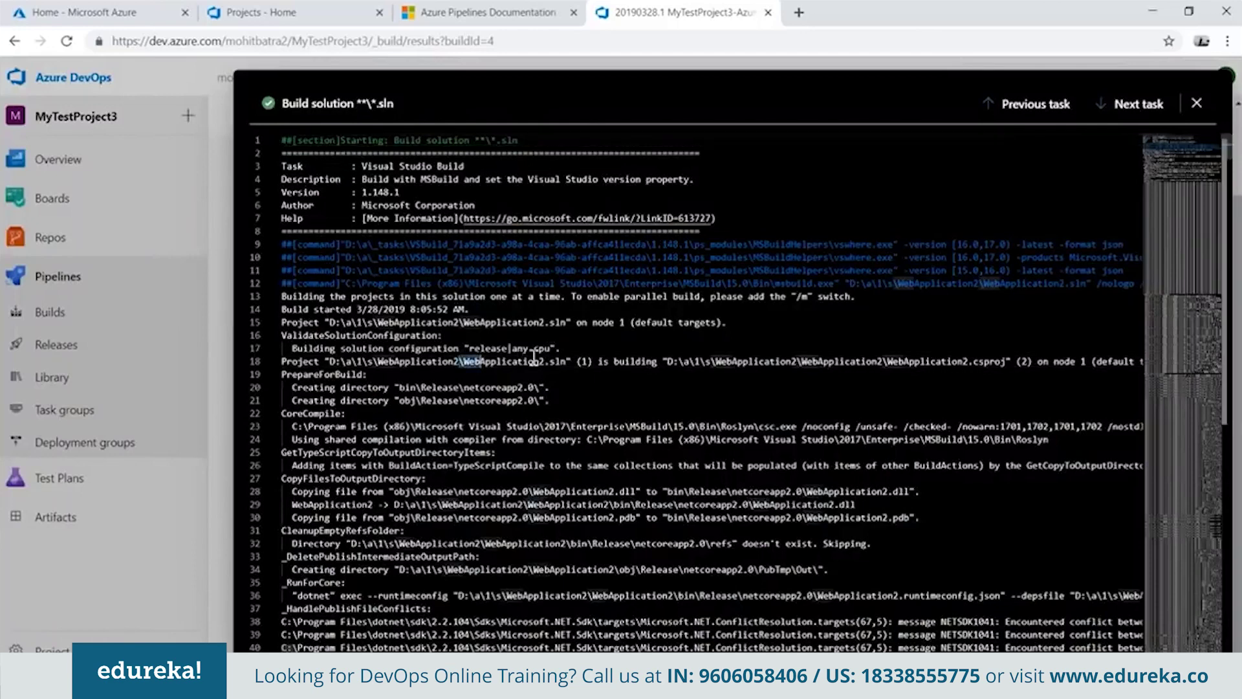
left_click(567, 361, "shift")
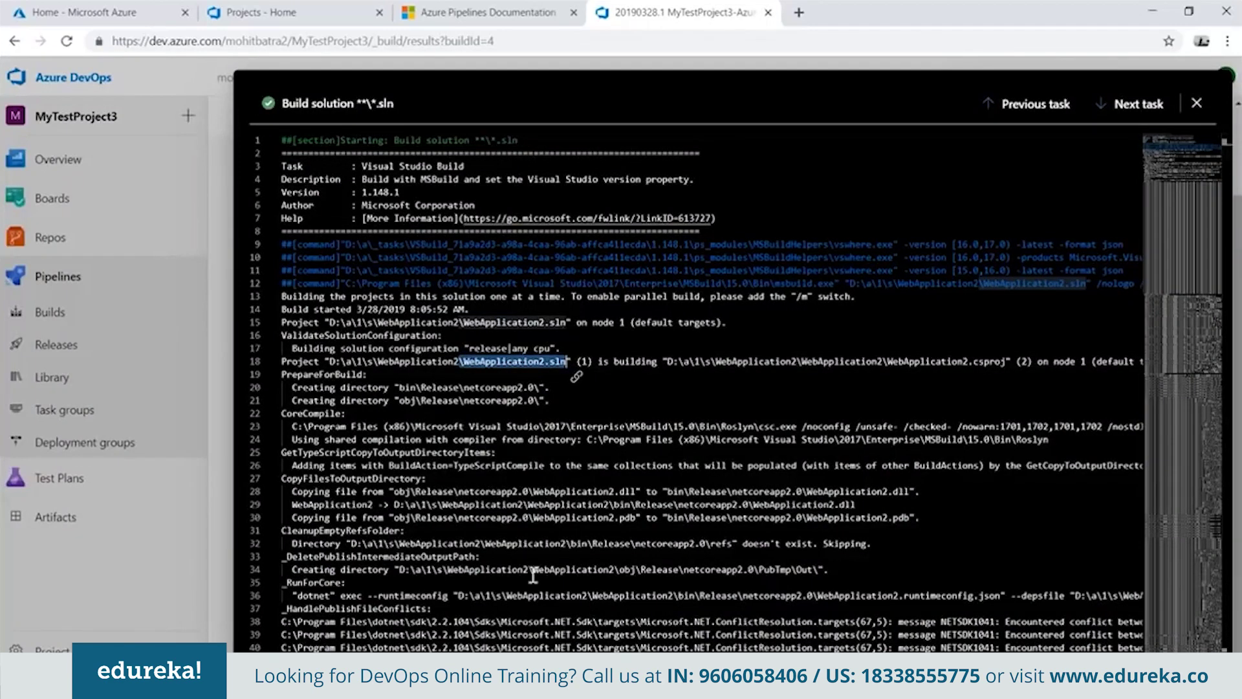
scroll(532, 574, "down", 2)
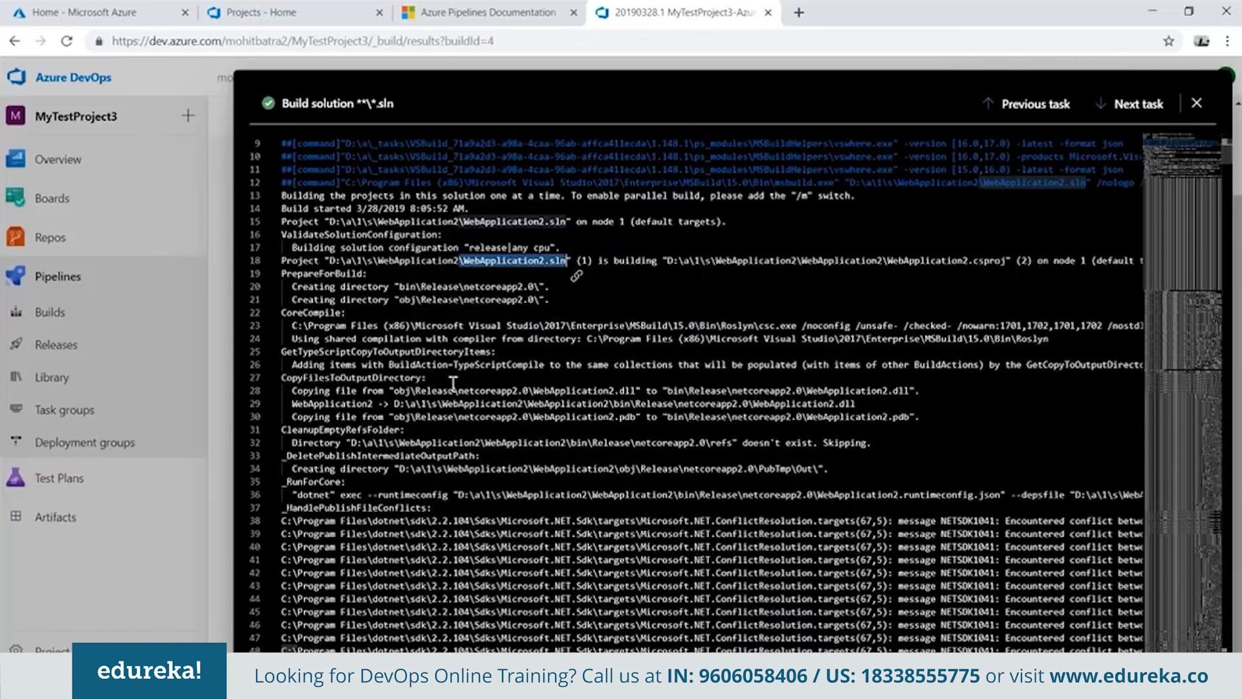
left_click_drag(453, 383, 285, 357)
left_click_drag(299, 429, 405, 430)
scroll(364, 477, "down", 2)
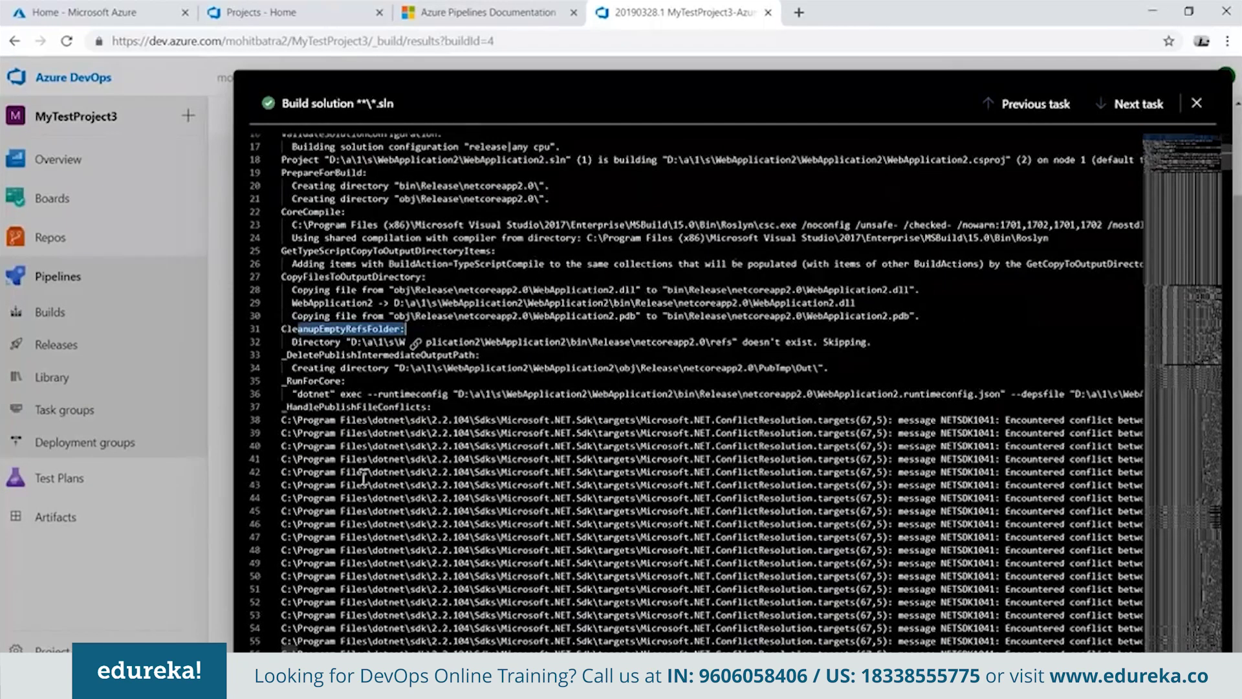
scroll(364, 478, "down", 3)
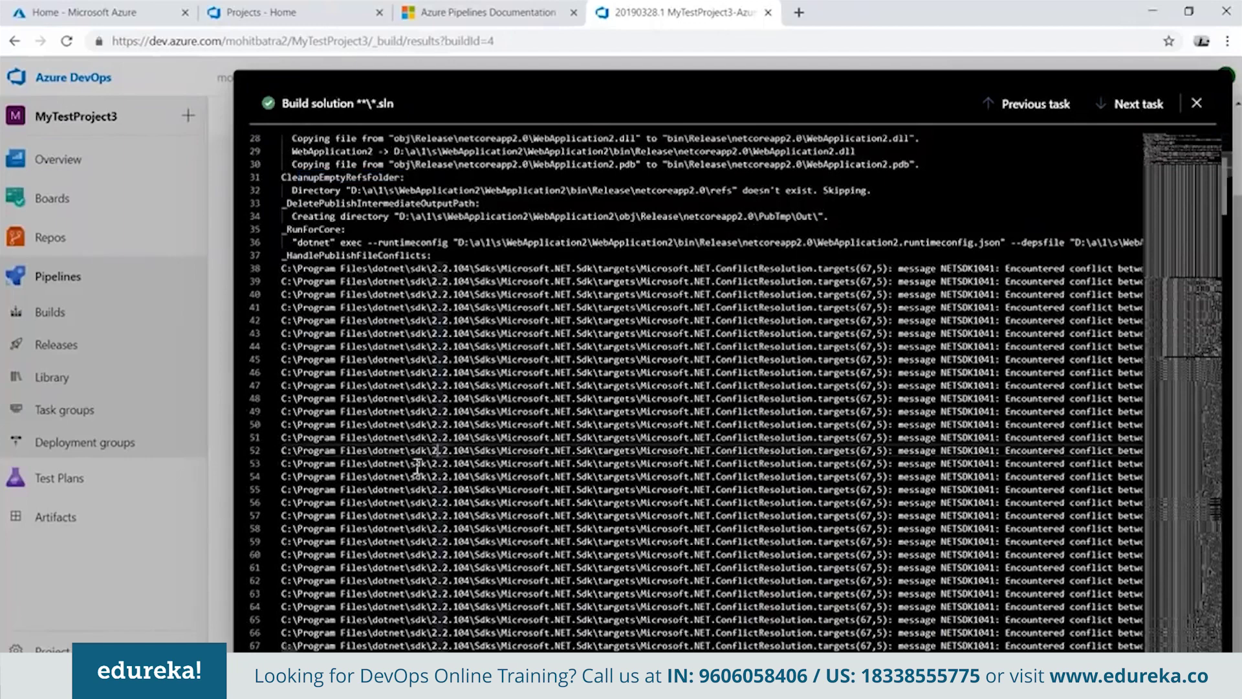
key("Escape")
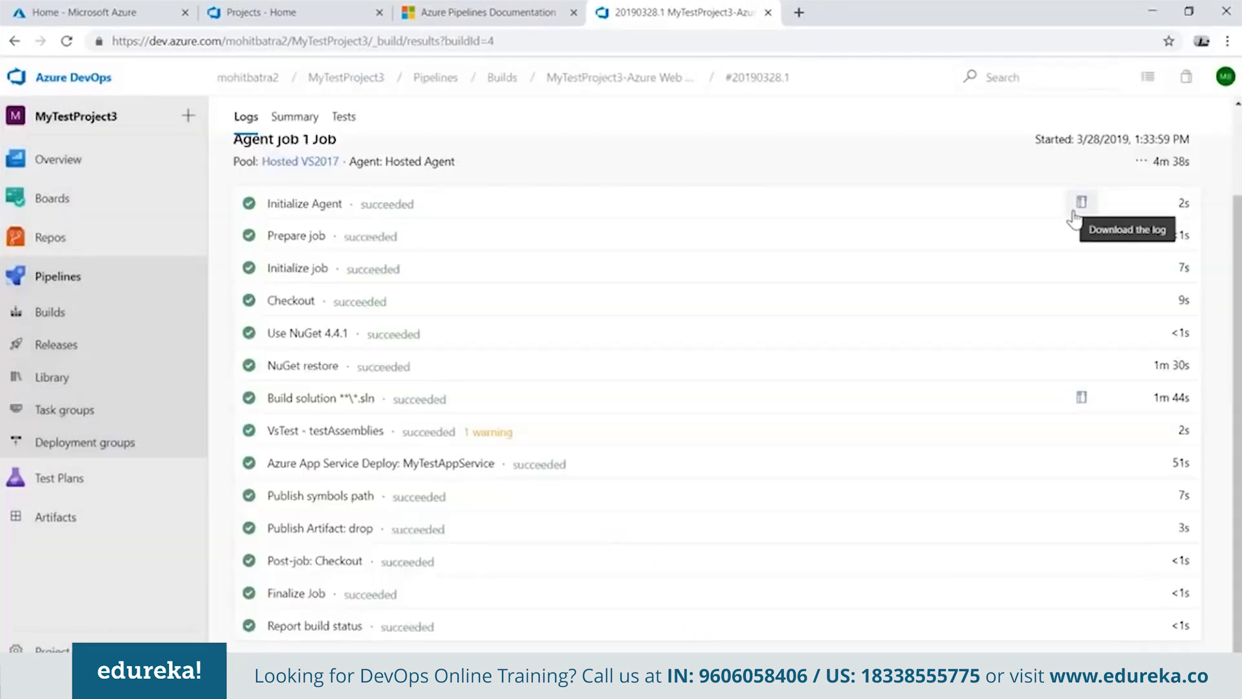
left_click_drag(1196, 162, 1150, 169)
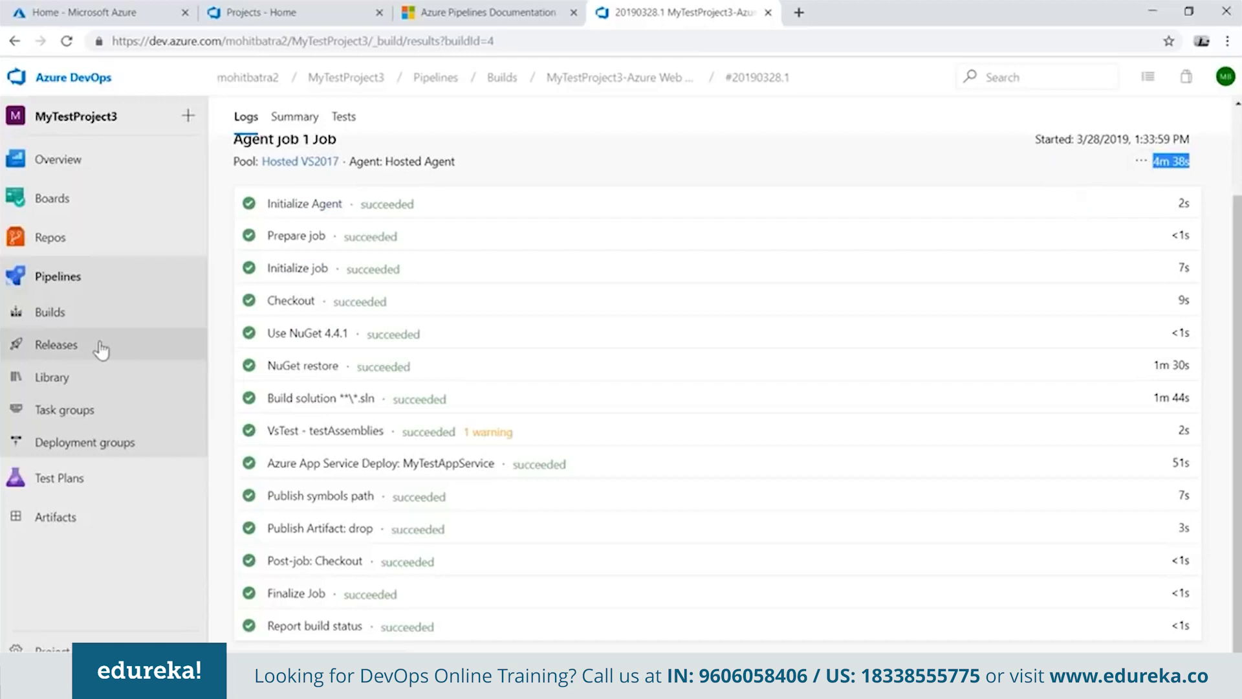
Step: Create a release from build 20190328.1 with the existing CD release pipeline and open the new release
scroll(351, 249, "up", 3)
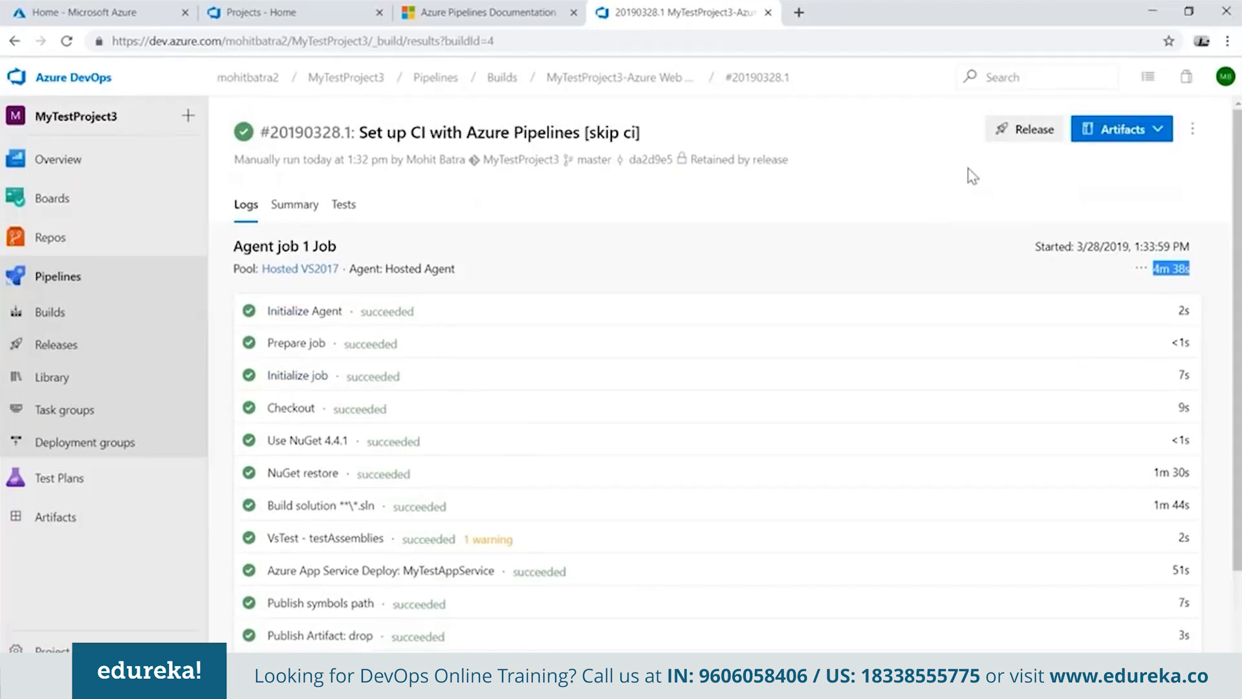
left_click(1019, 134)
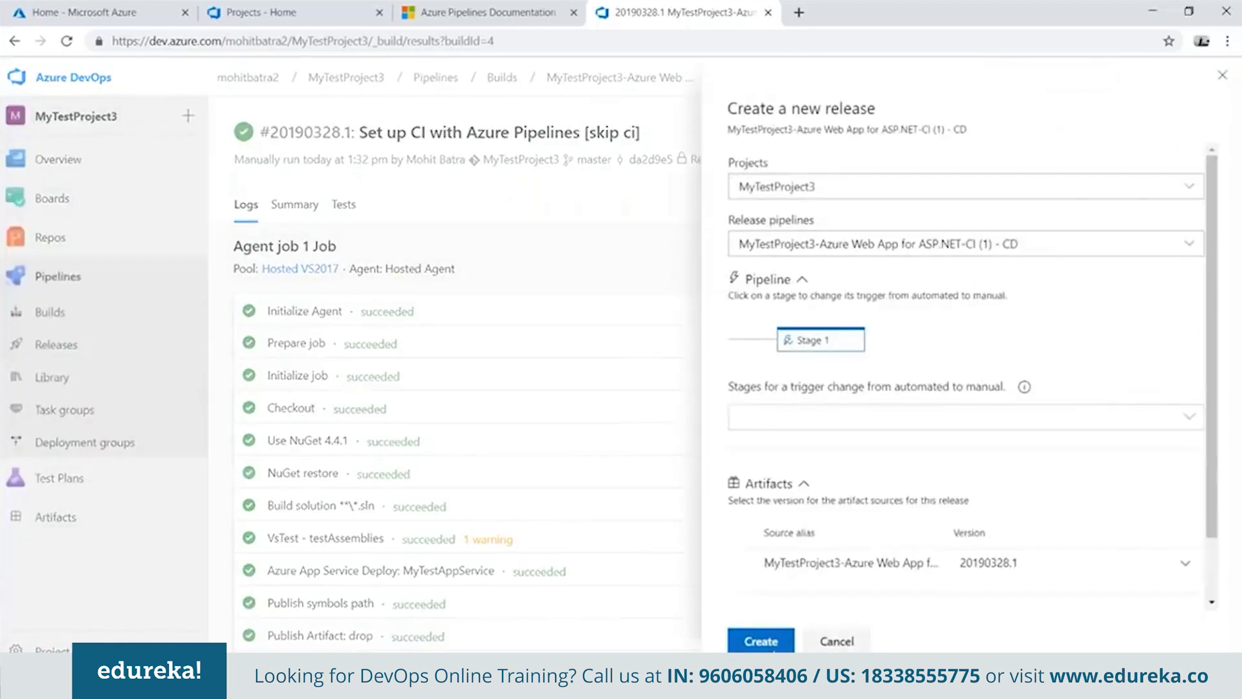
left_click(761, 642)
left_click(312, 111)
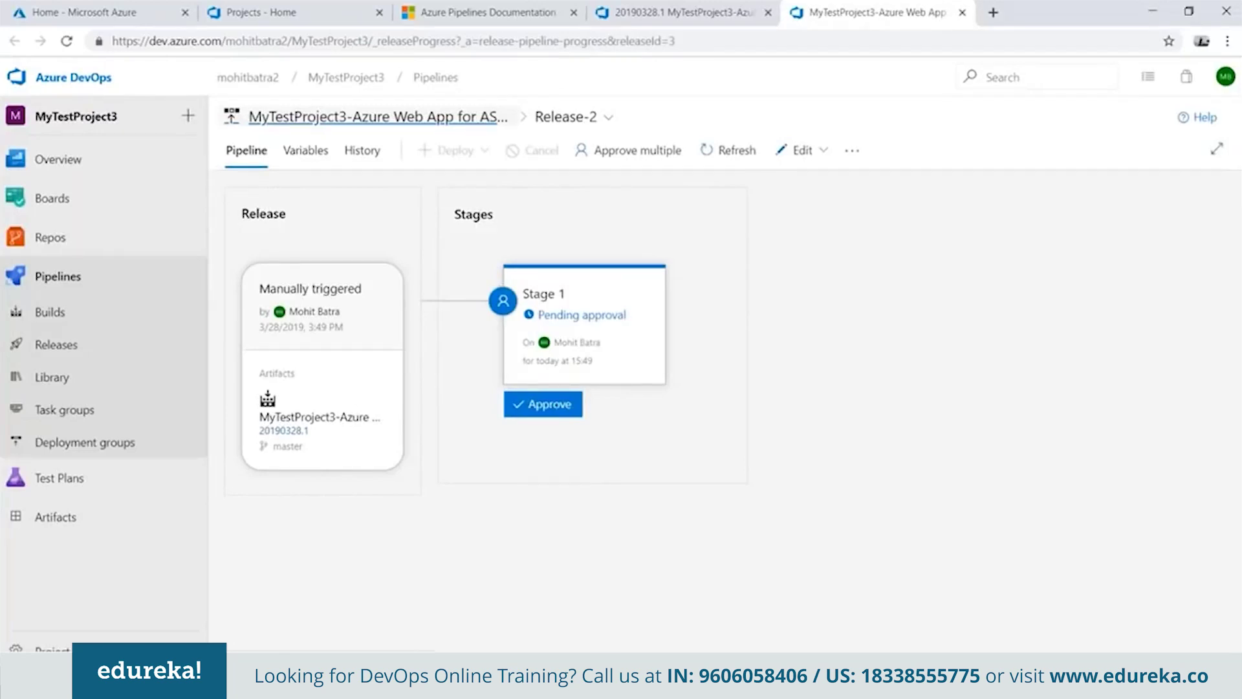
Step: Start a new release pipeline from the project's releases page
left_click(59, 349)
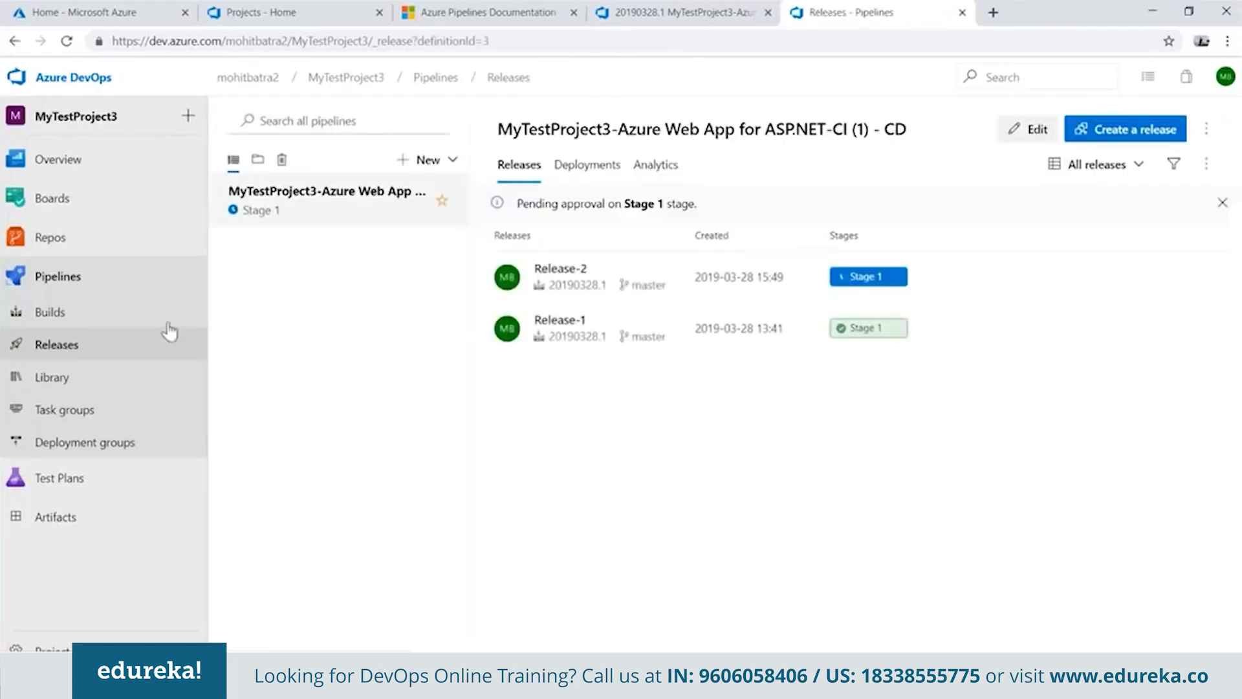
left_click(452, 160)
left_click(418, 198)
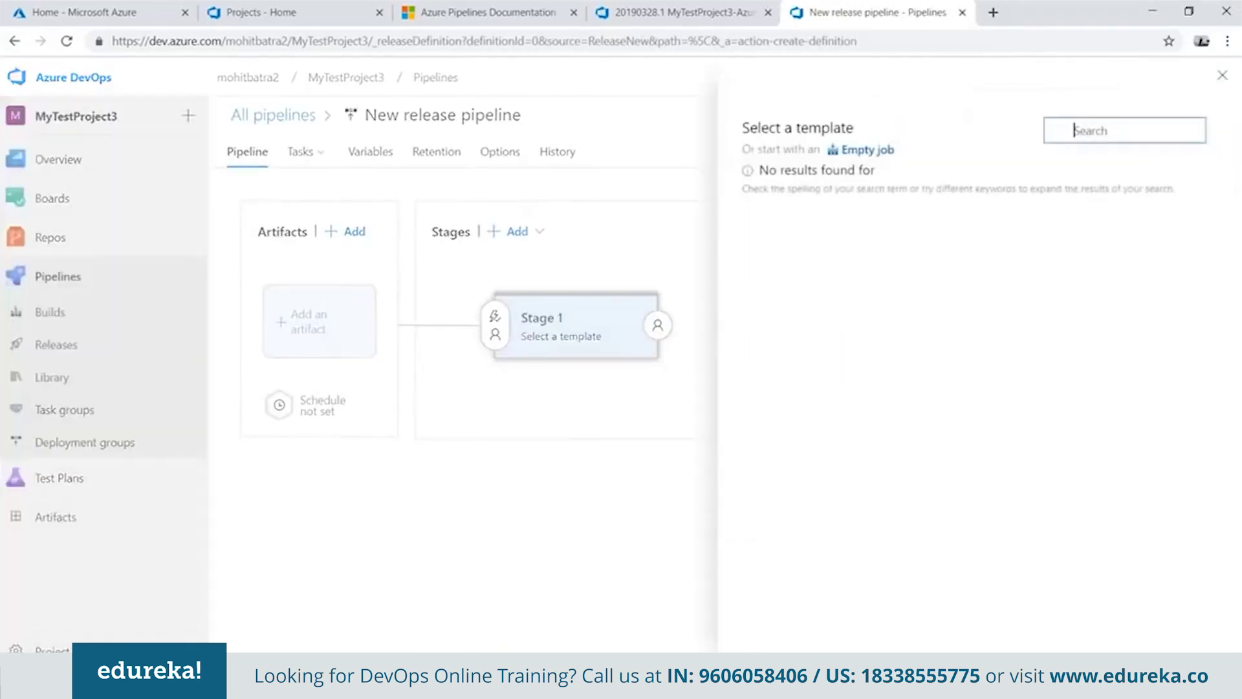
Step: Browse the deployment templates and apply the Azure App Service deployment template to Stage 1
mouse_move(922, 246)
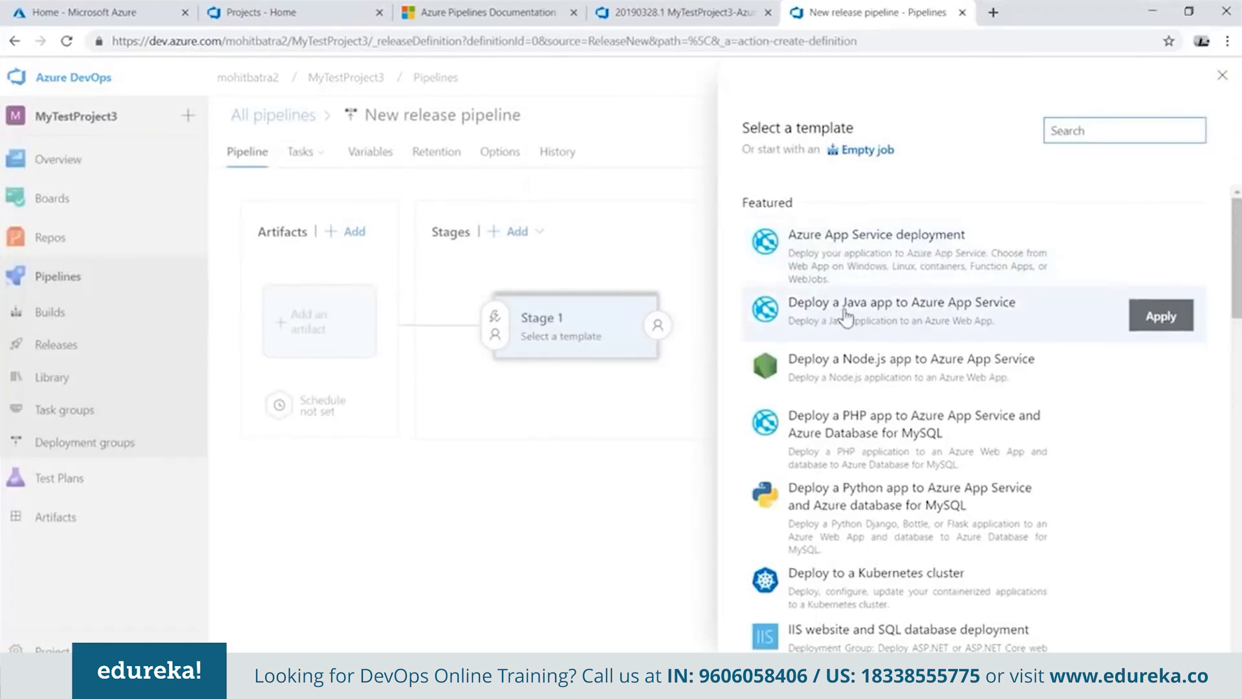
scroll(899, 319, "down", 1)
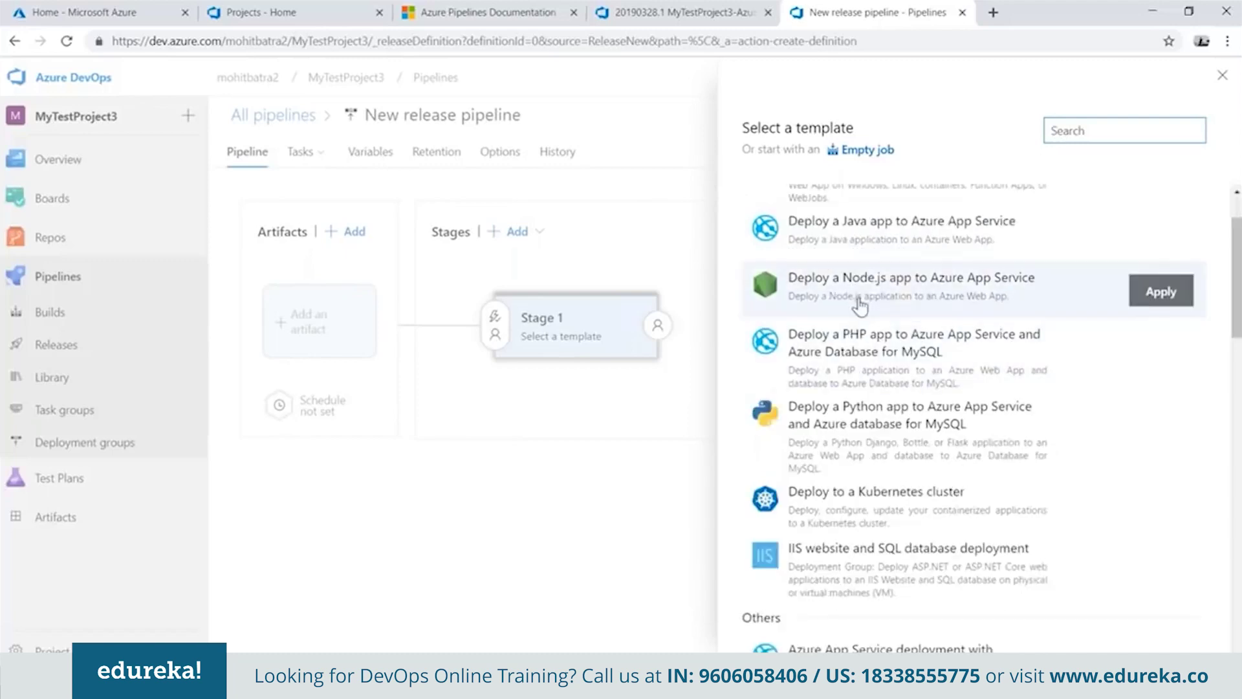
scroll(897, 296, "down", 7)
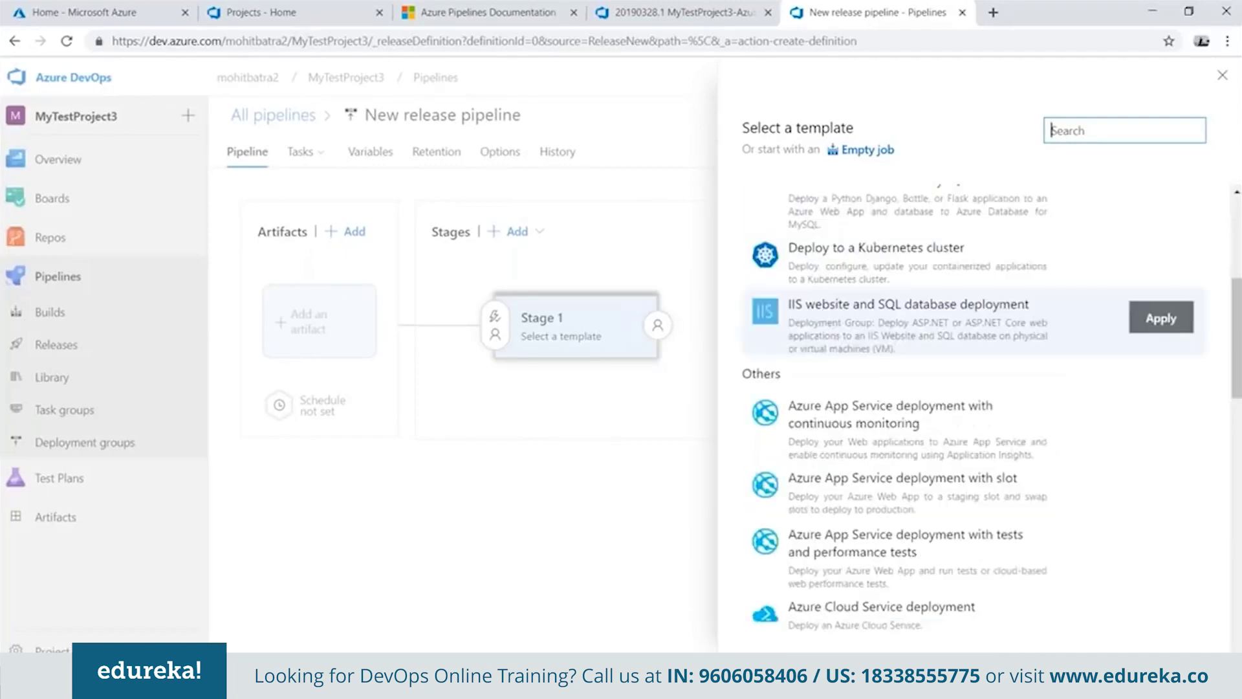
scroll(889, 408, "down", 2)
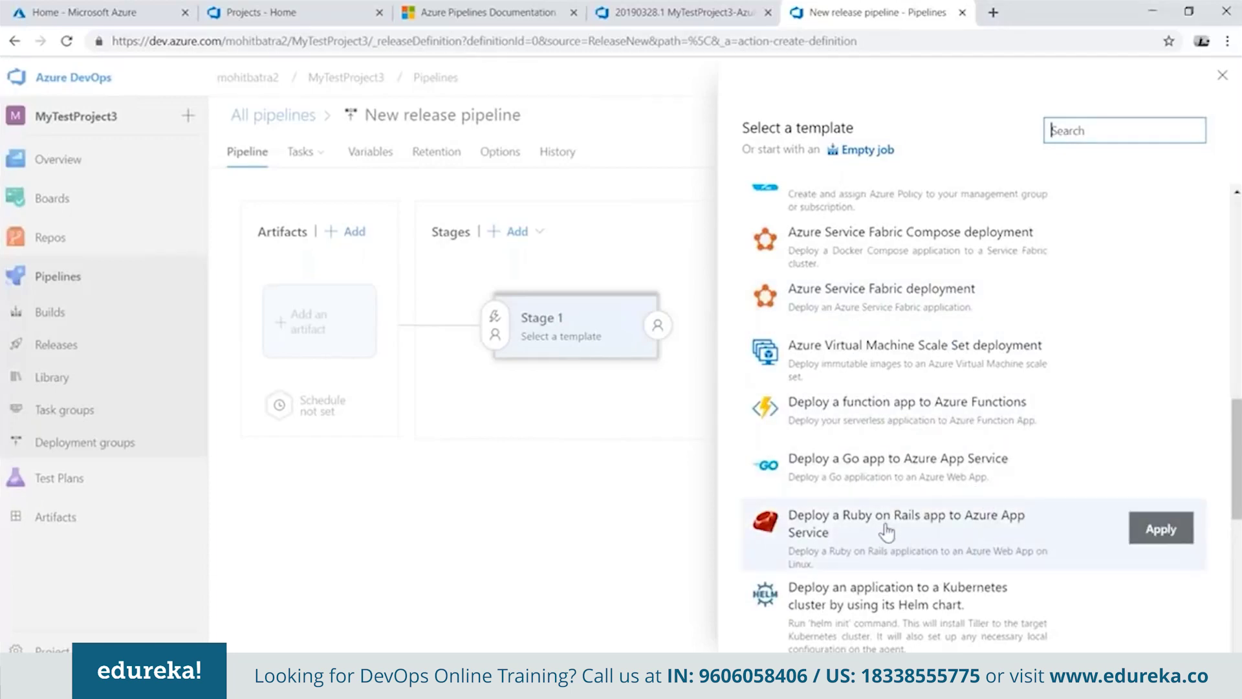
scroll(914, 531, "down", 6)
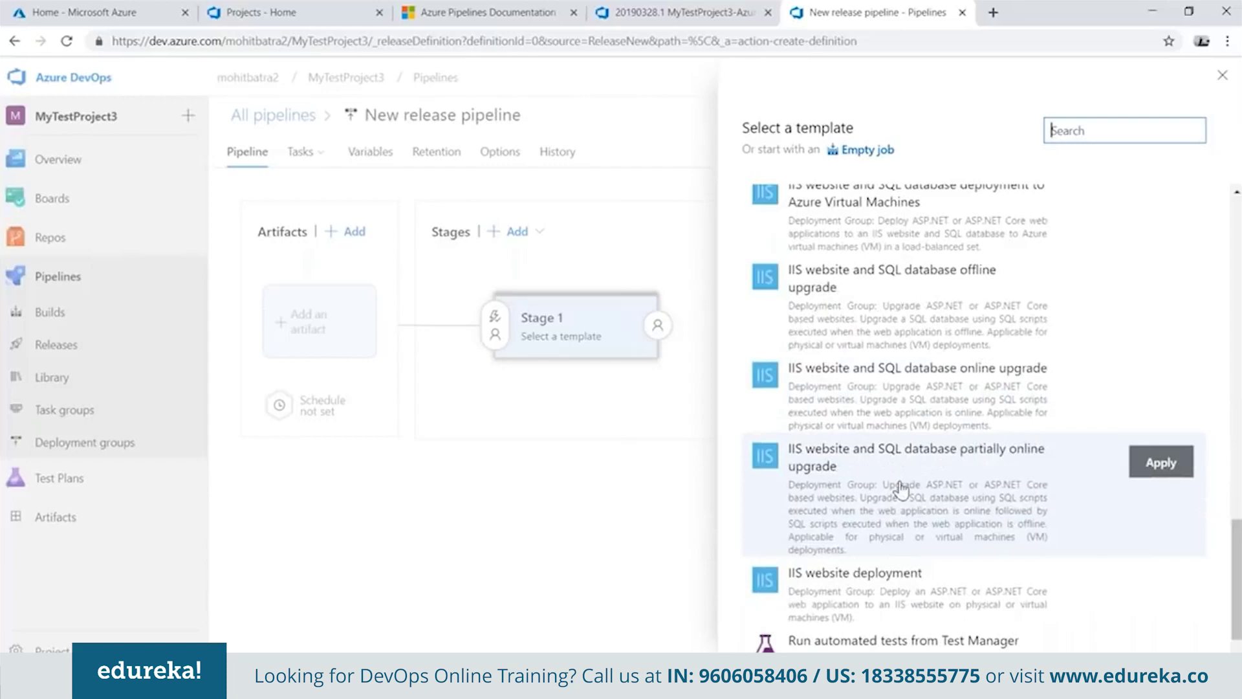
scroll(925, 492, "down", 1)
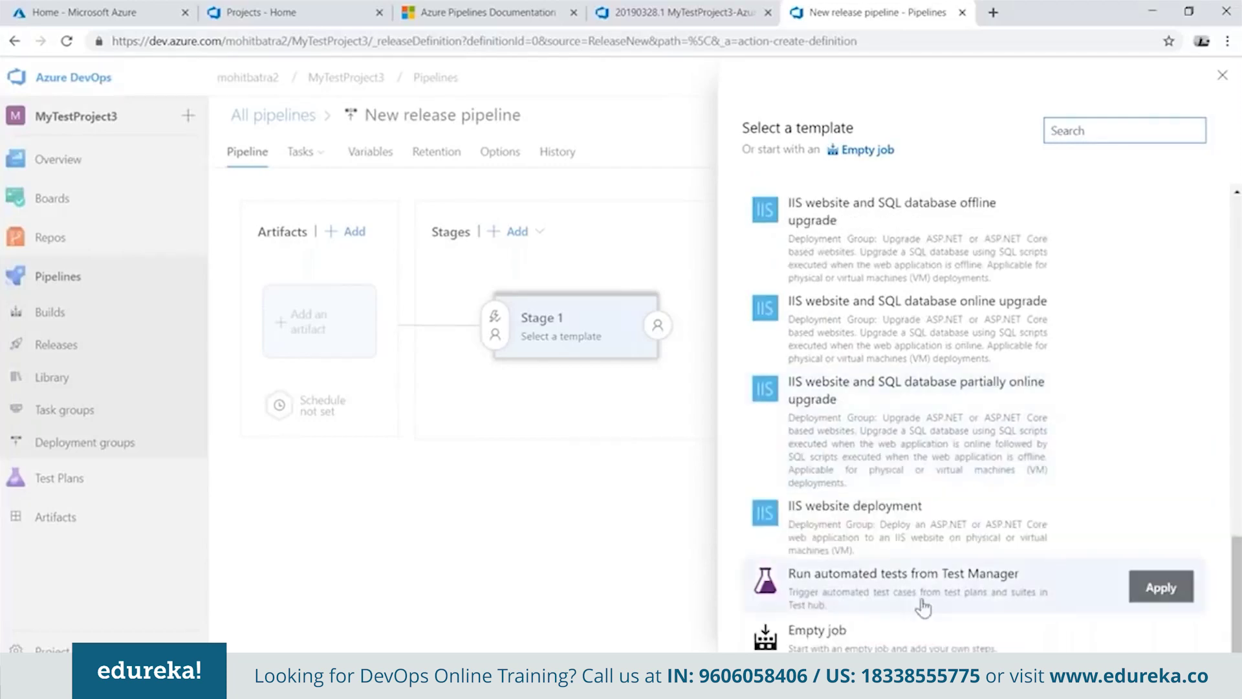
scroll(1048, 535, "up", 15)
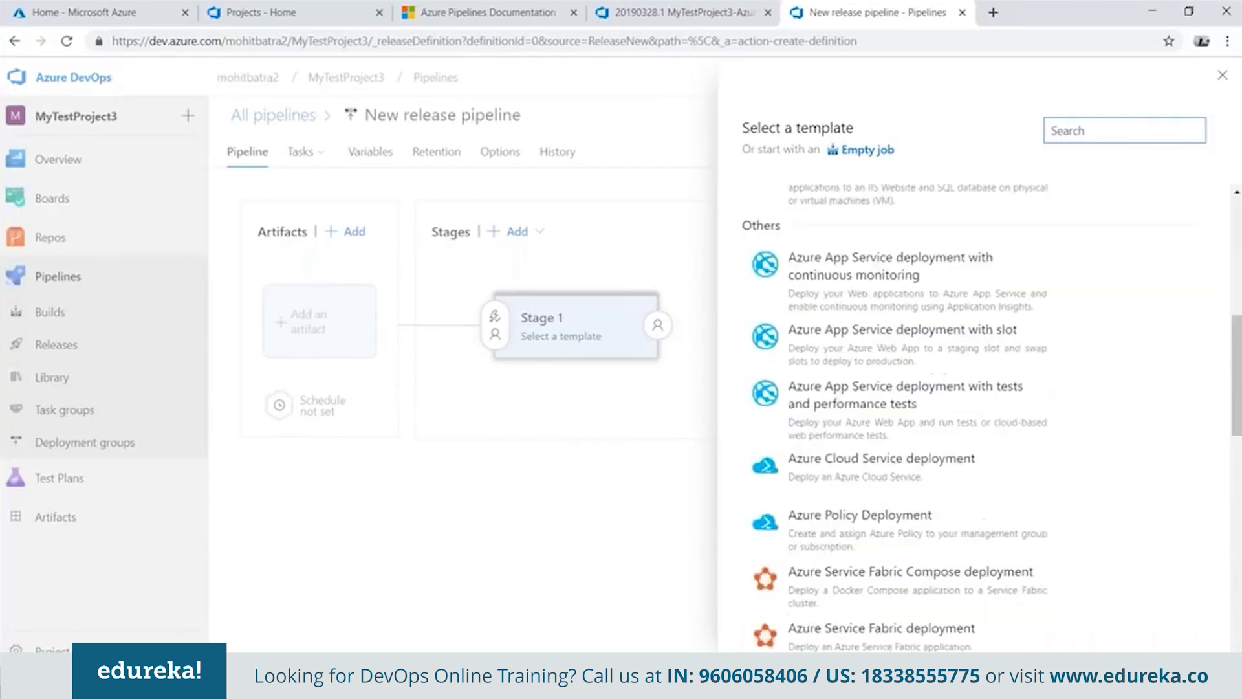
scroll(1048, 420, "up", 3)
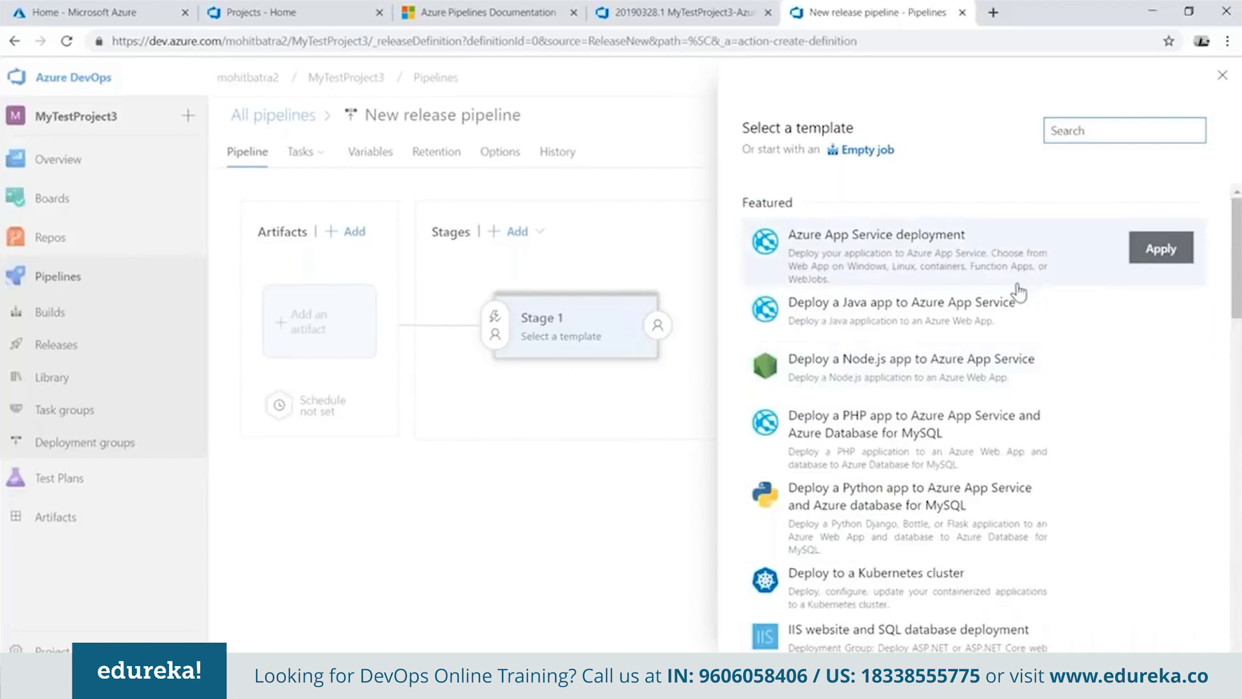
left_click(1171, 252)
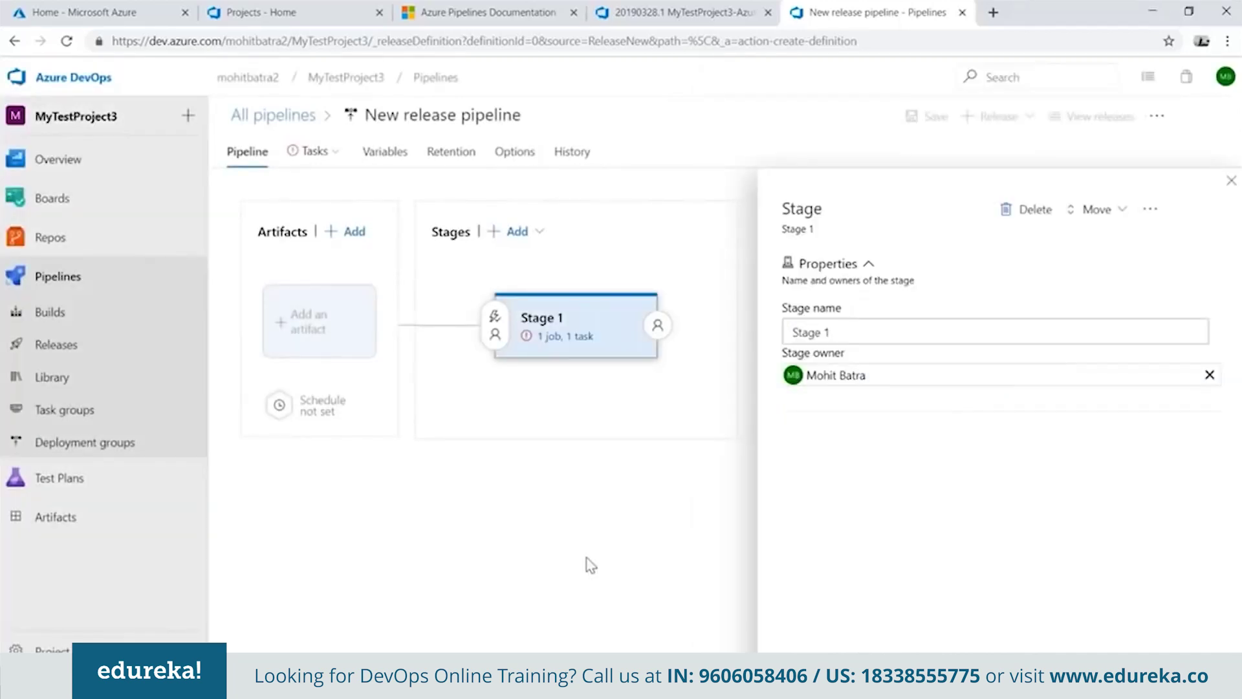
Step: Configure Stage 1's tasks with the paid subscription service connection and the MyTestAppService app service, and save the release pipeline
left_click(311, 159)
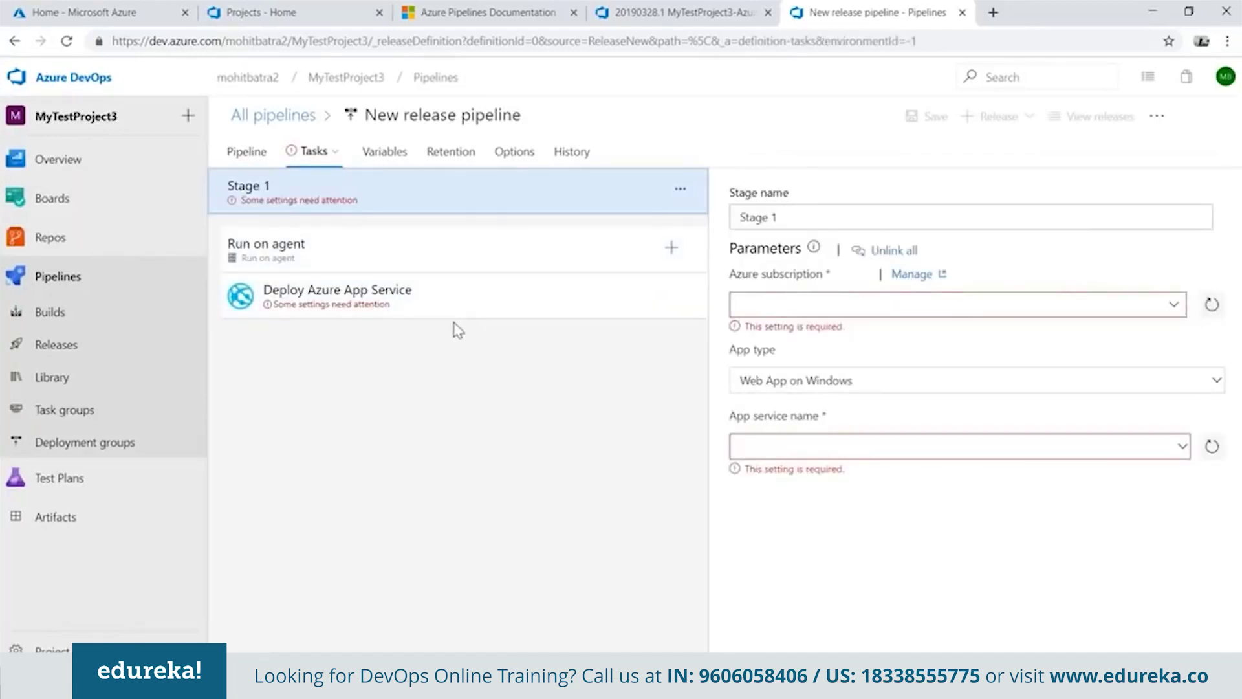
left_click(1174, 304)
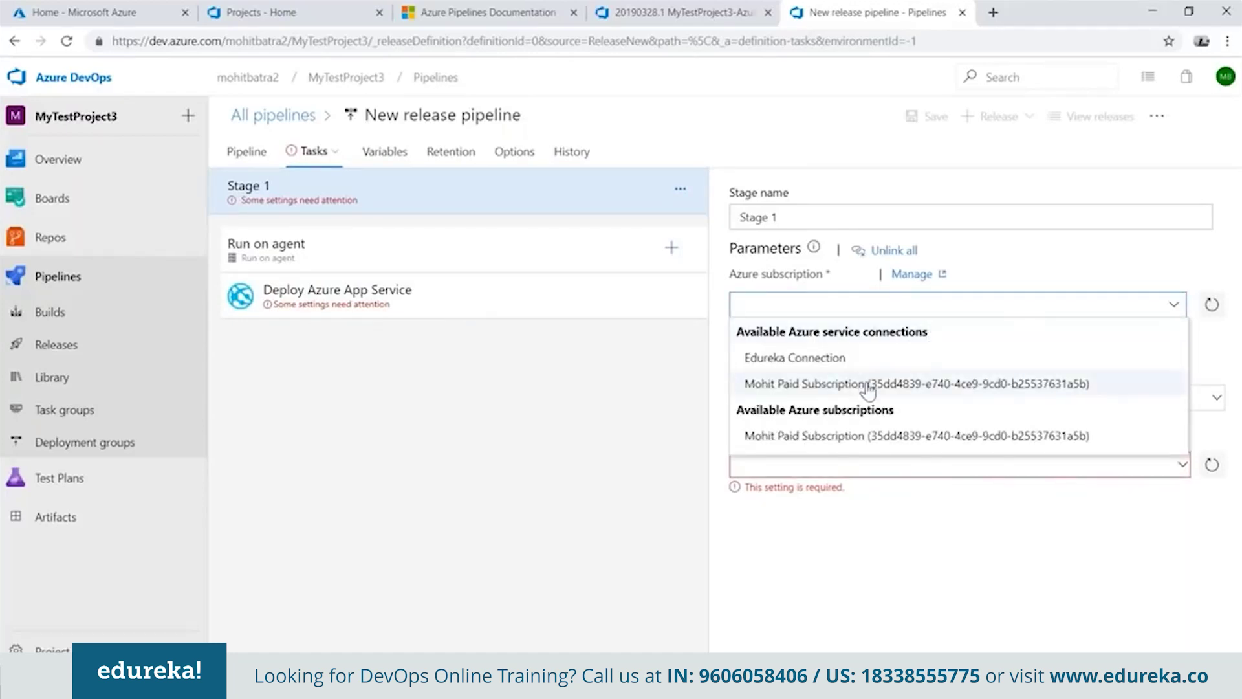
left_click(867, 383)
left_click(1181, 451)
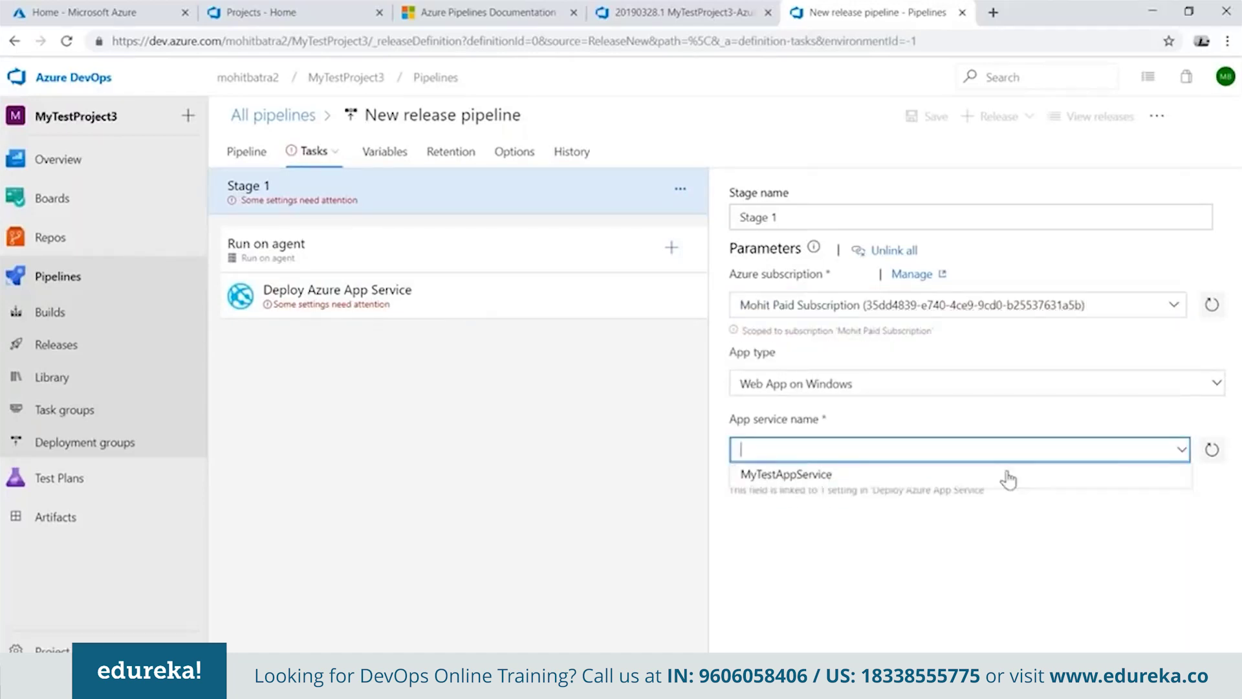
left_click(785, 476)
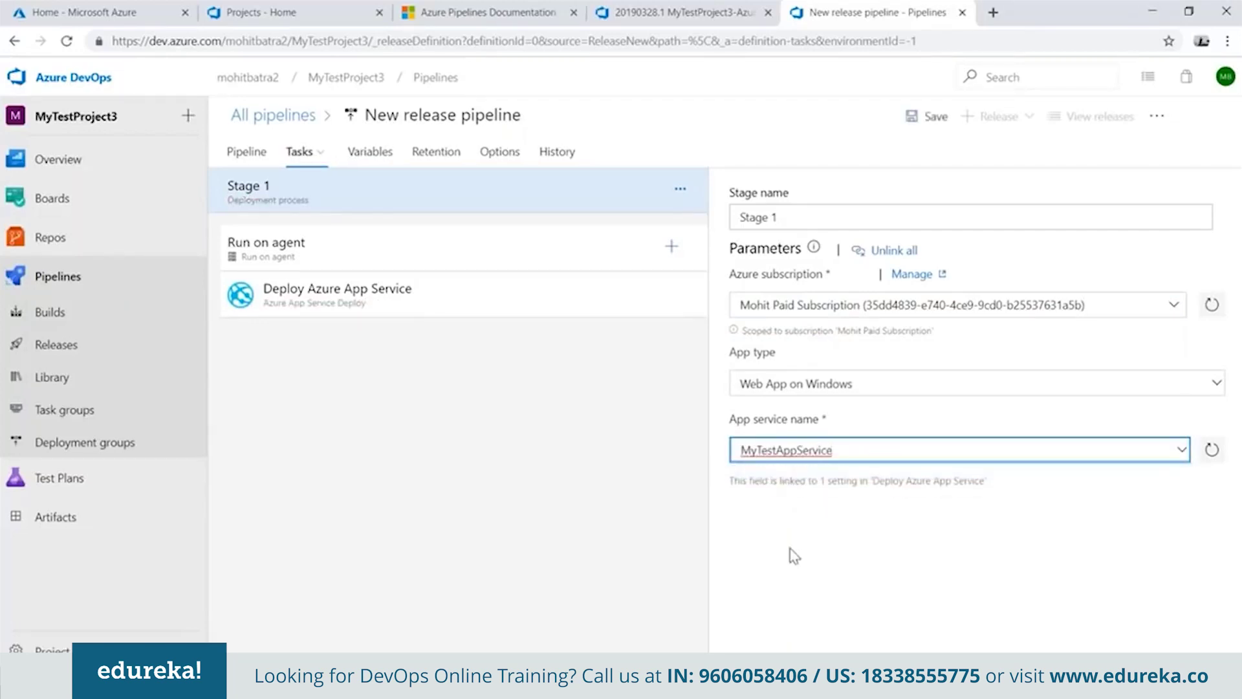
left_click(921, 129)
left_click(694, 465)
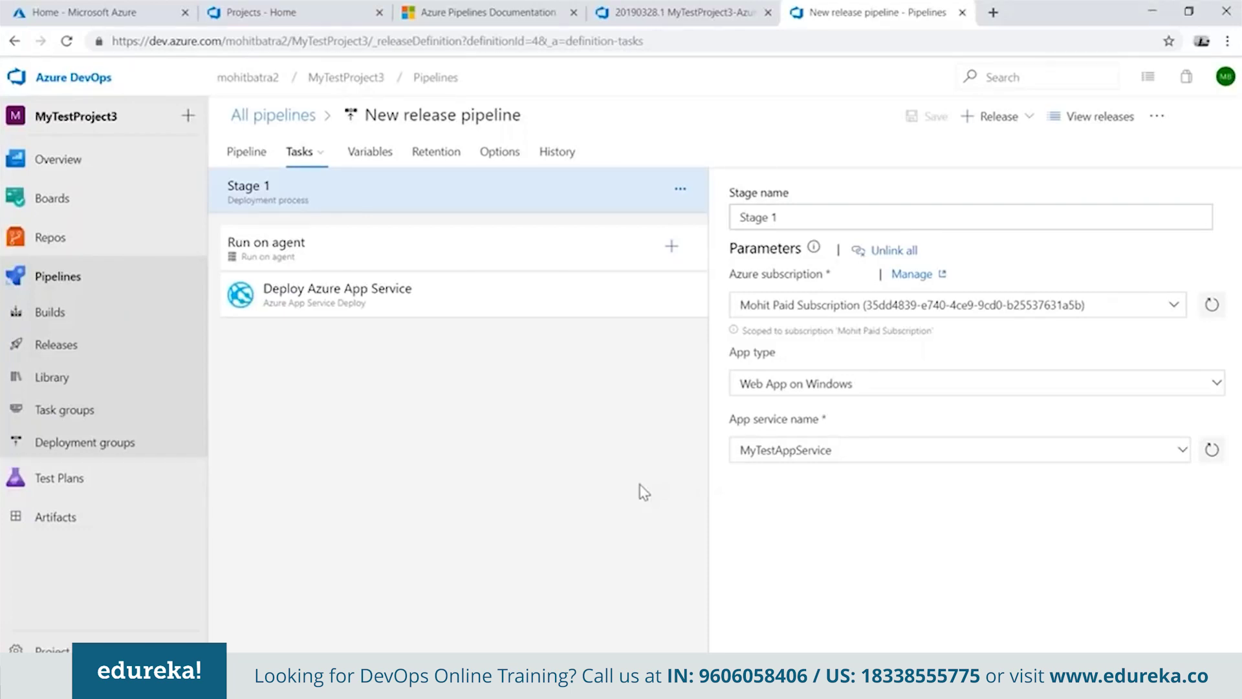
left_click(1013, 125)
left_click(983, 161)
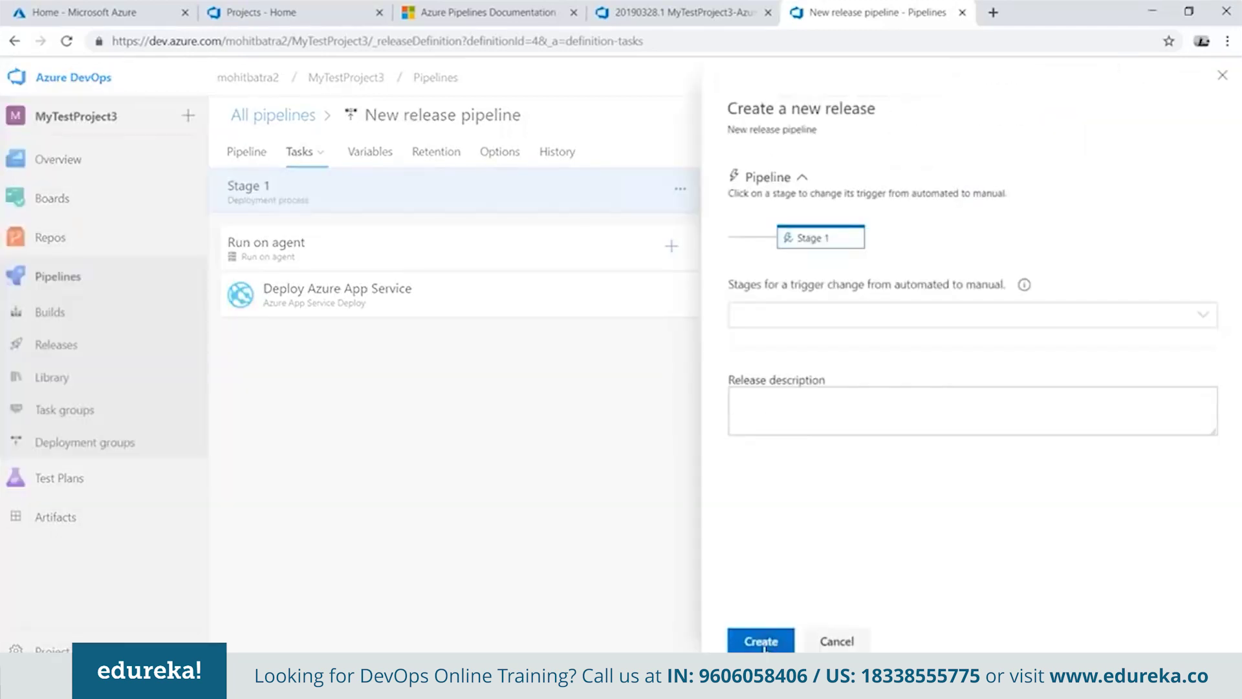
left_click(836, 641)
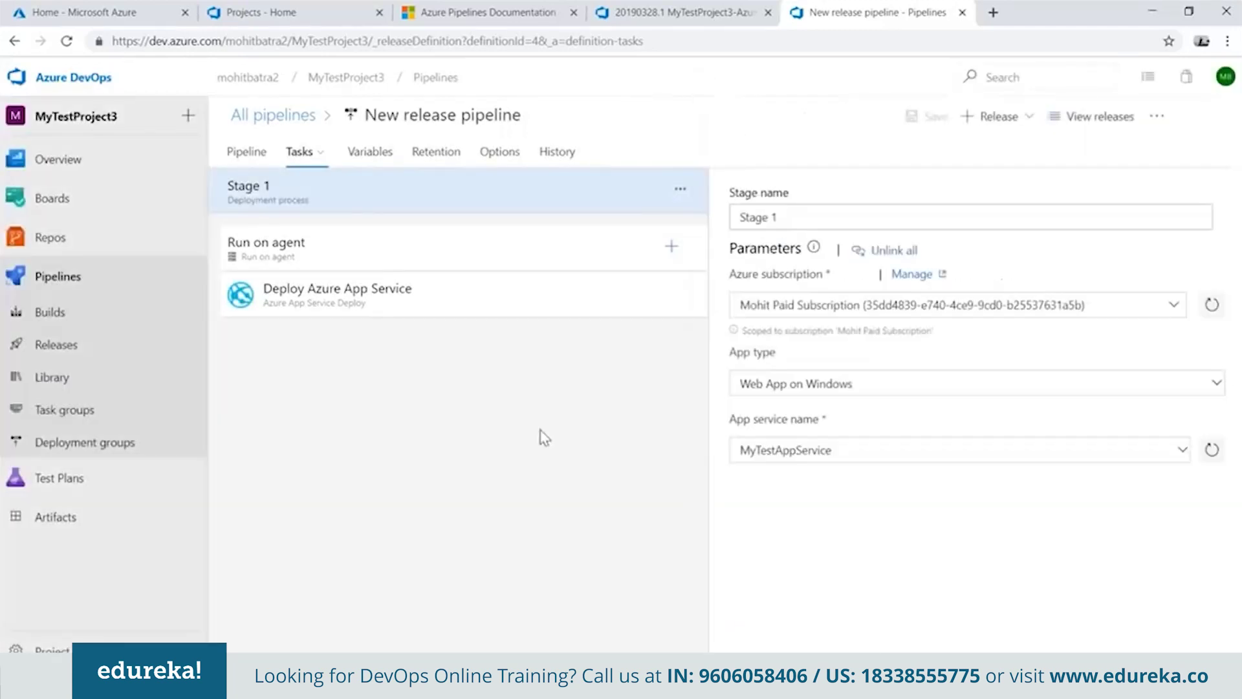
Step: Open Stage 1's pre-deployment conditions in the release pipeline and enable pre-deployment approvals
left_click(263, 163)
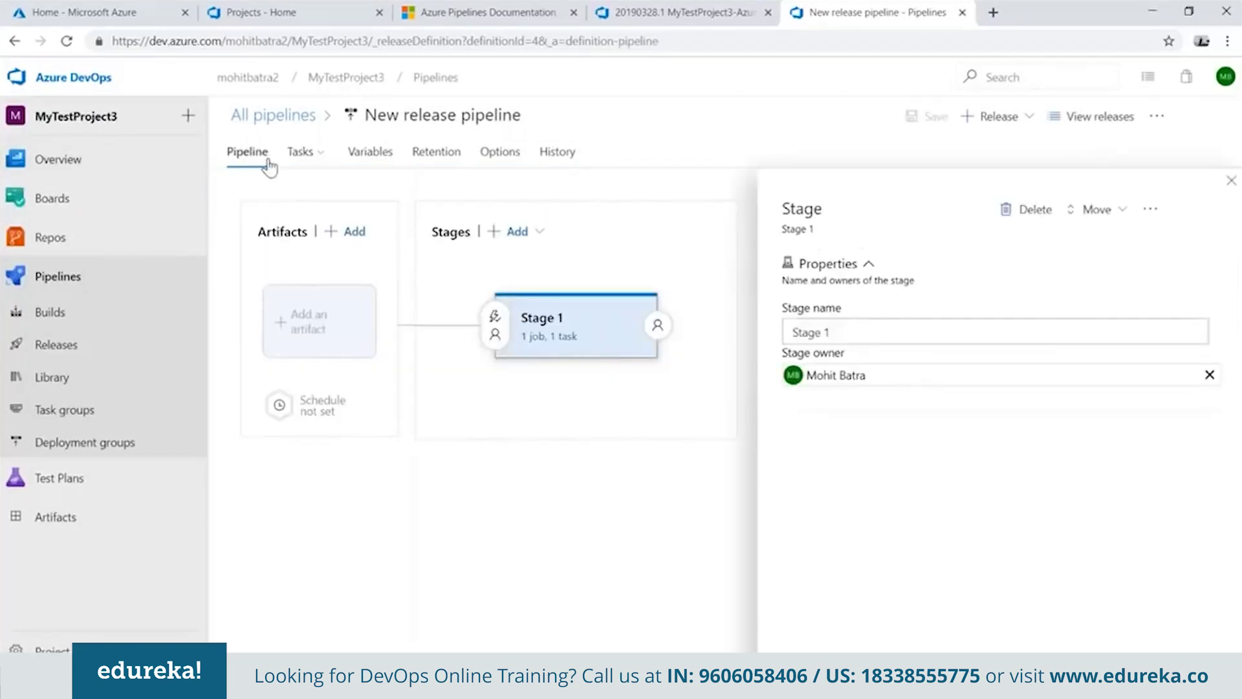
left_click(495, 338)
scroll(873, 435, "down", 2)
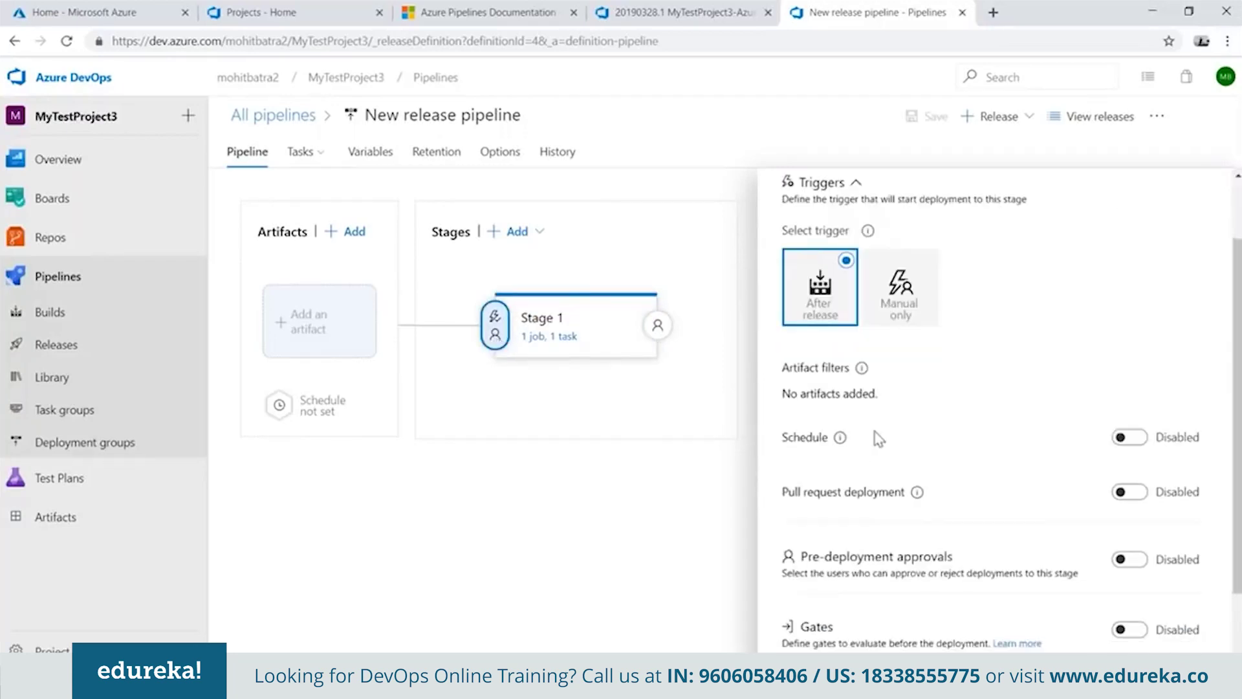
scroll(873, 441, "down", 2)
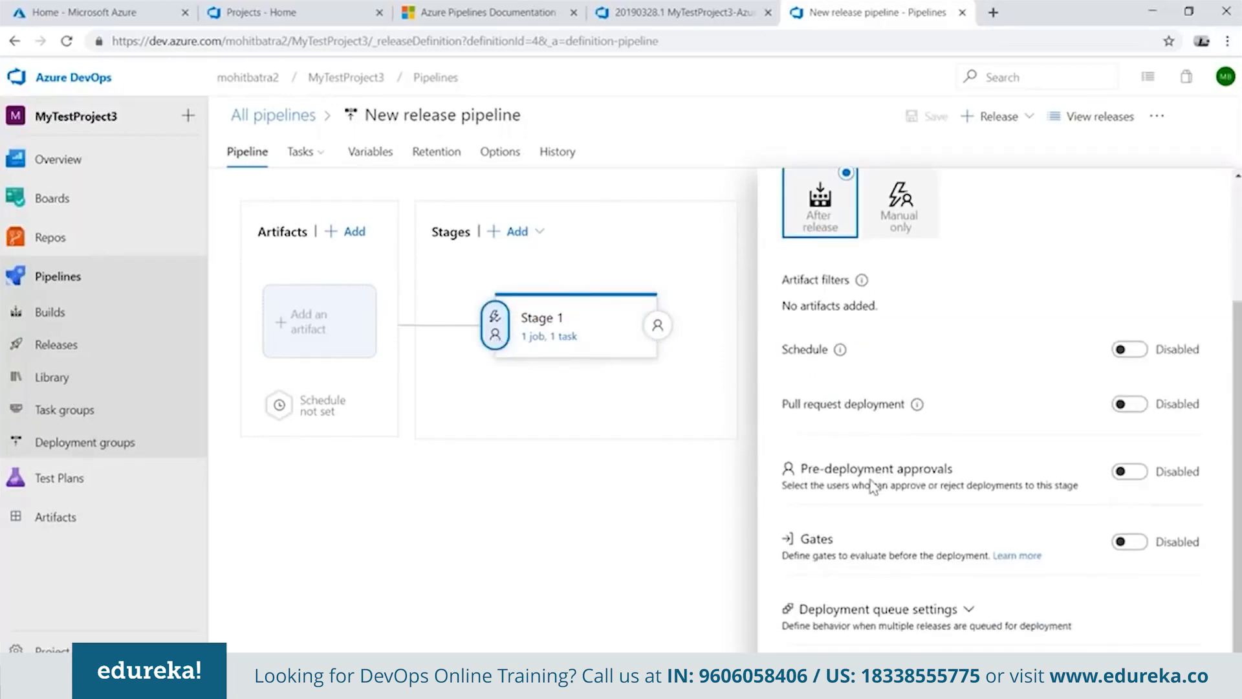
left_click(1132, 472)
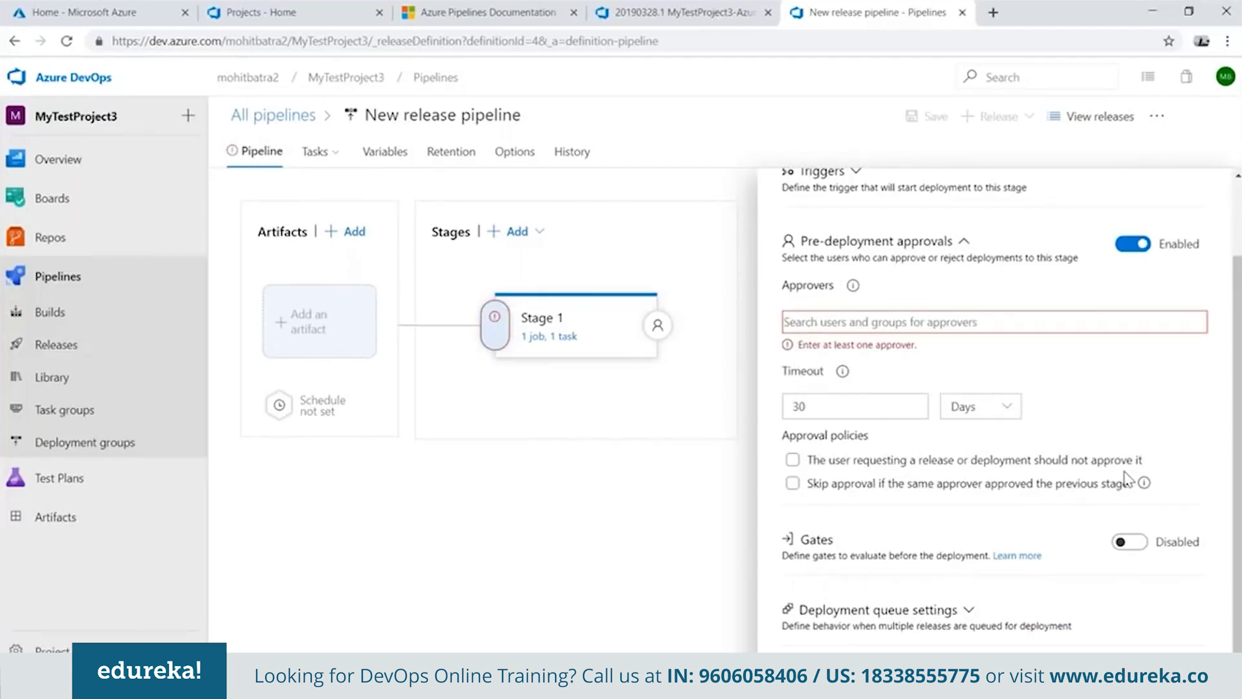
Step: Add the stage owner as approver for Stage 1's pre-deployment approvals and save the release pipeline
left_click(830, 322)
type("m")
key("BackSpace")
type("mo")
left_click(835, 347)
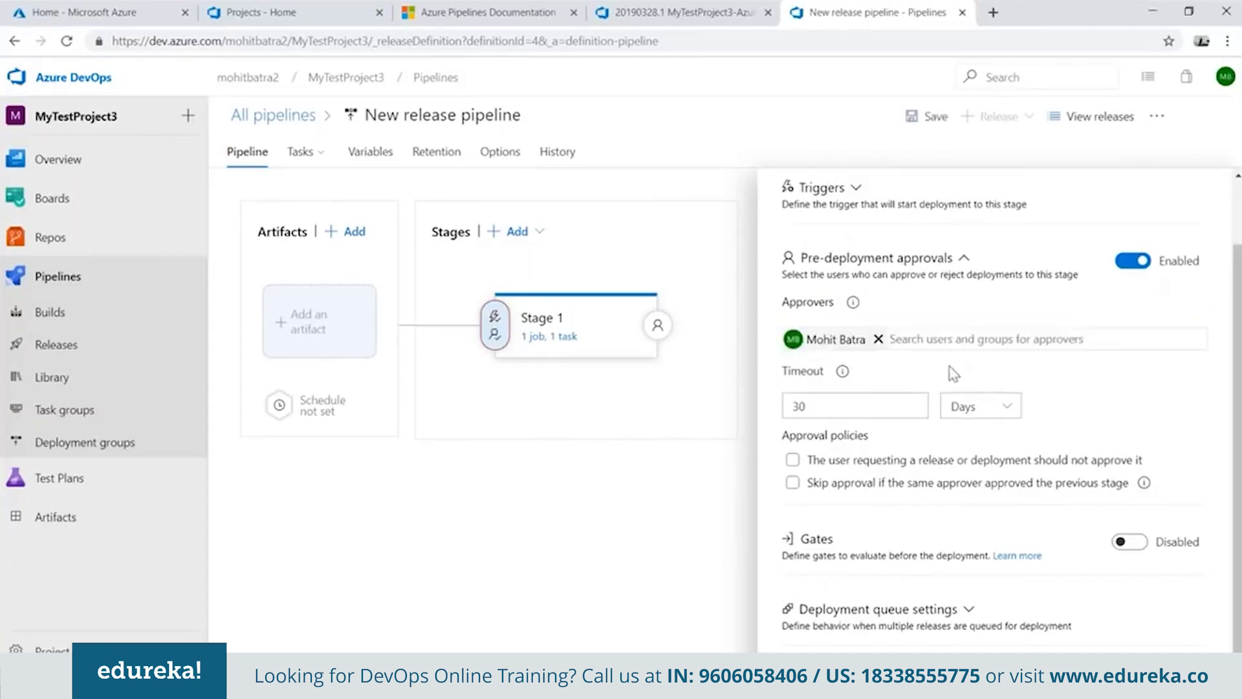
scroll(971, 324, "up", 2)
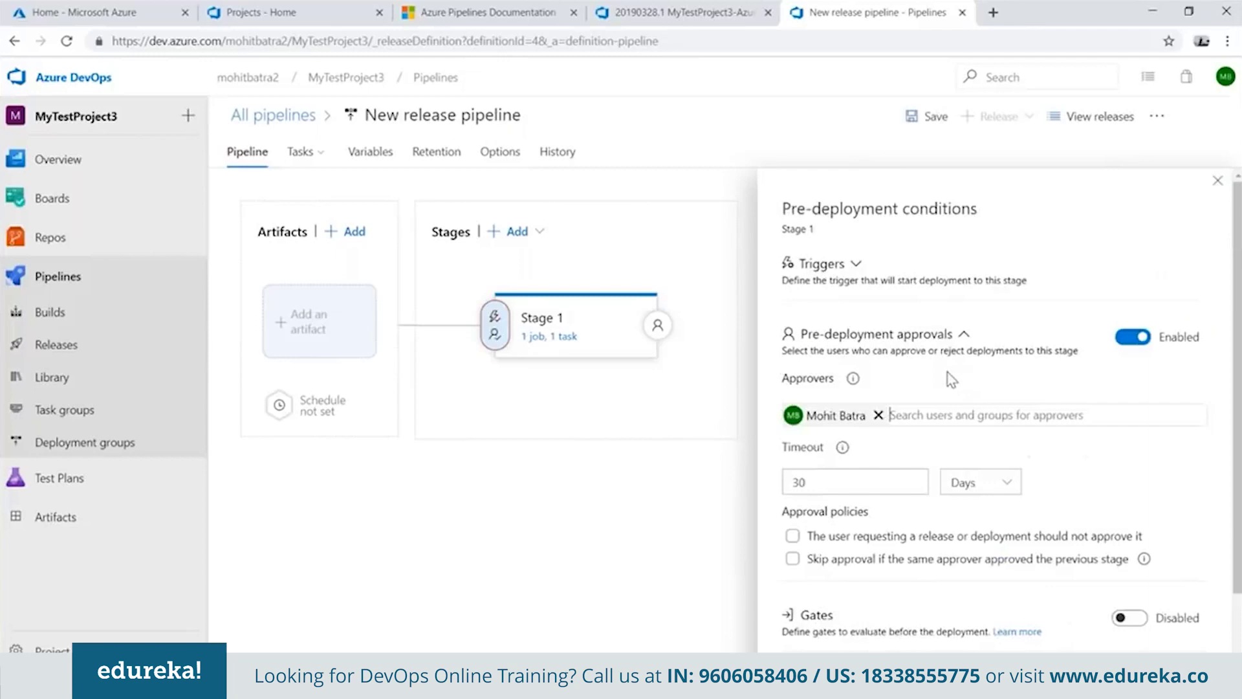
left_click(925, 118)
left_click(699, 429)
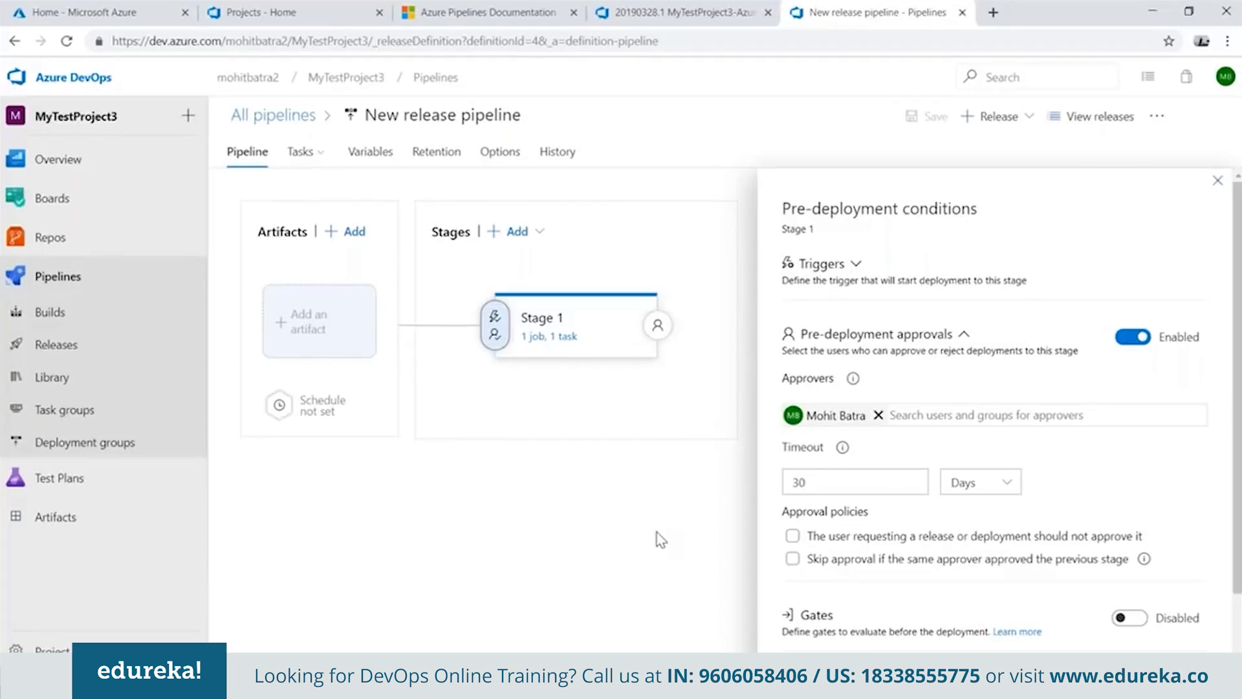
Step: Create a release from the new release pipeline and open it
left_click(1009, 117)
left_click(960, 154)
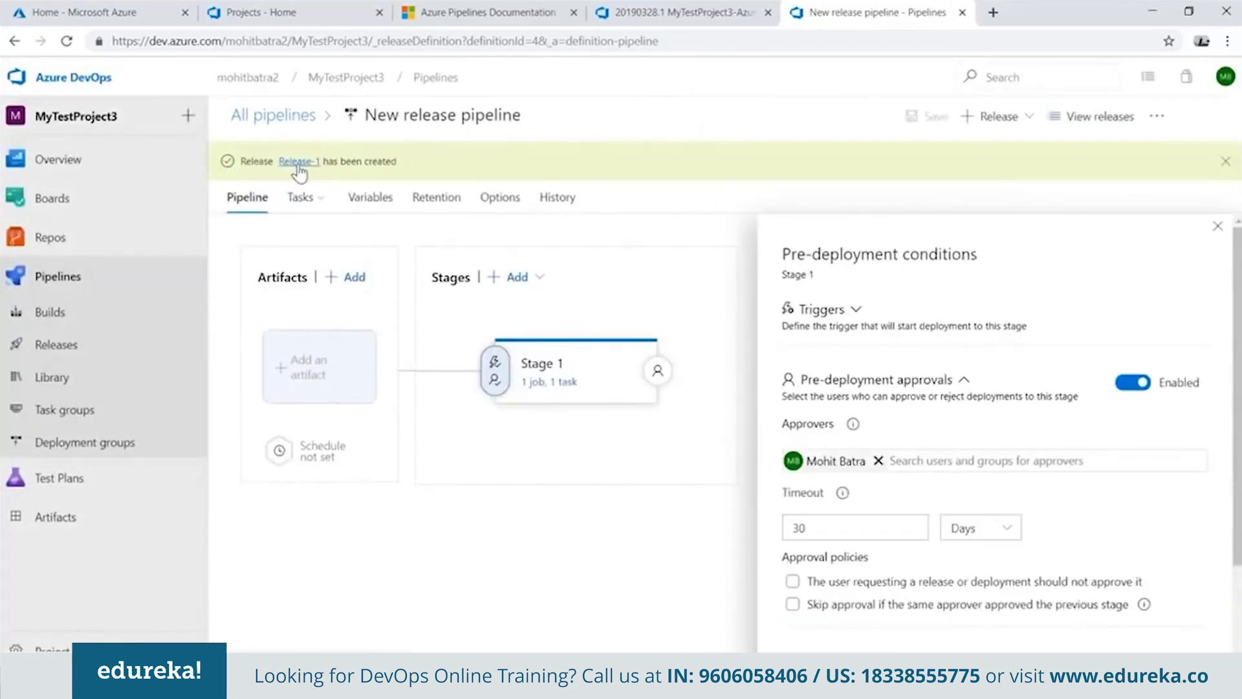
left_click(299, 163)
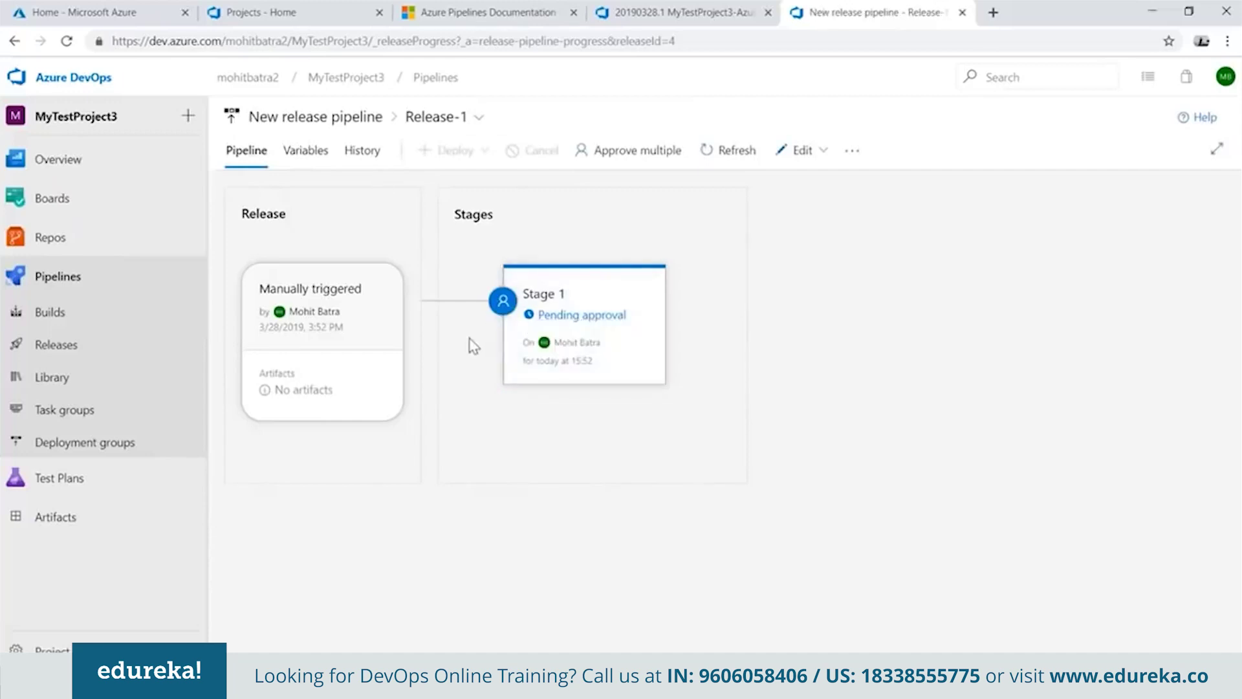
Step: Approve Stage 1's pending pre-deployment approval without a comment and close the approval details
mouse_move(530, 355)
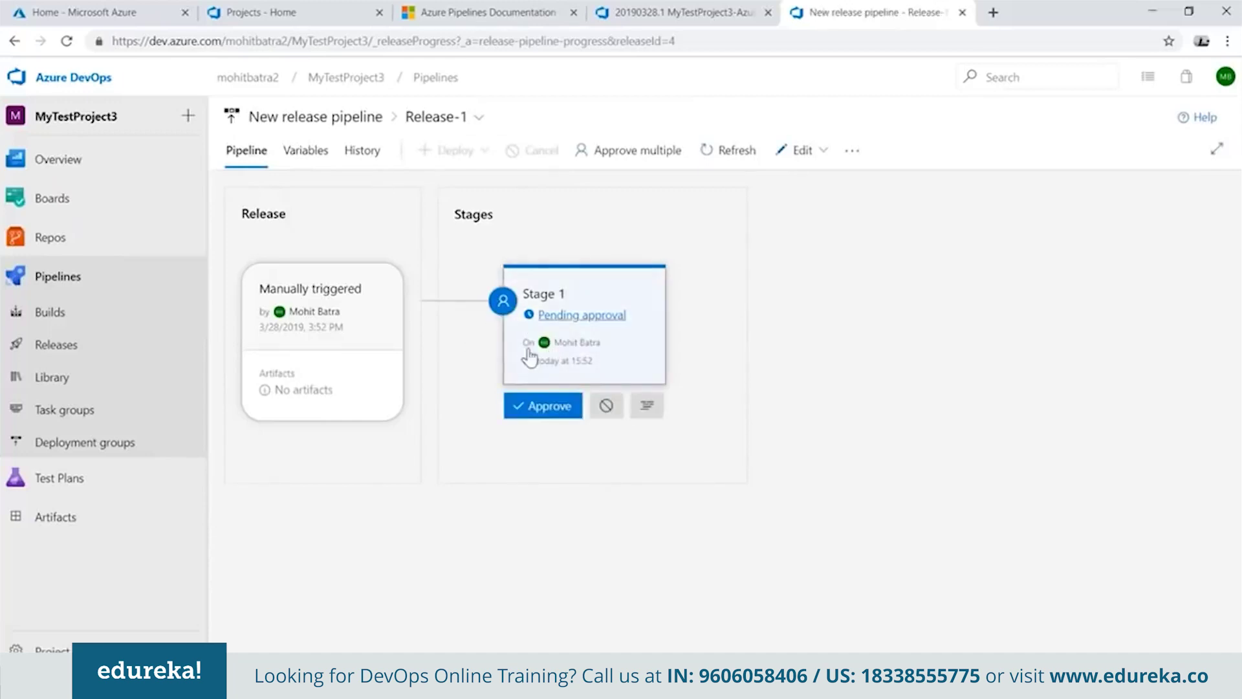
left_click(543, 406)
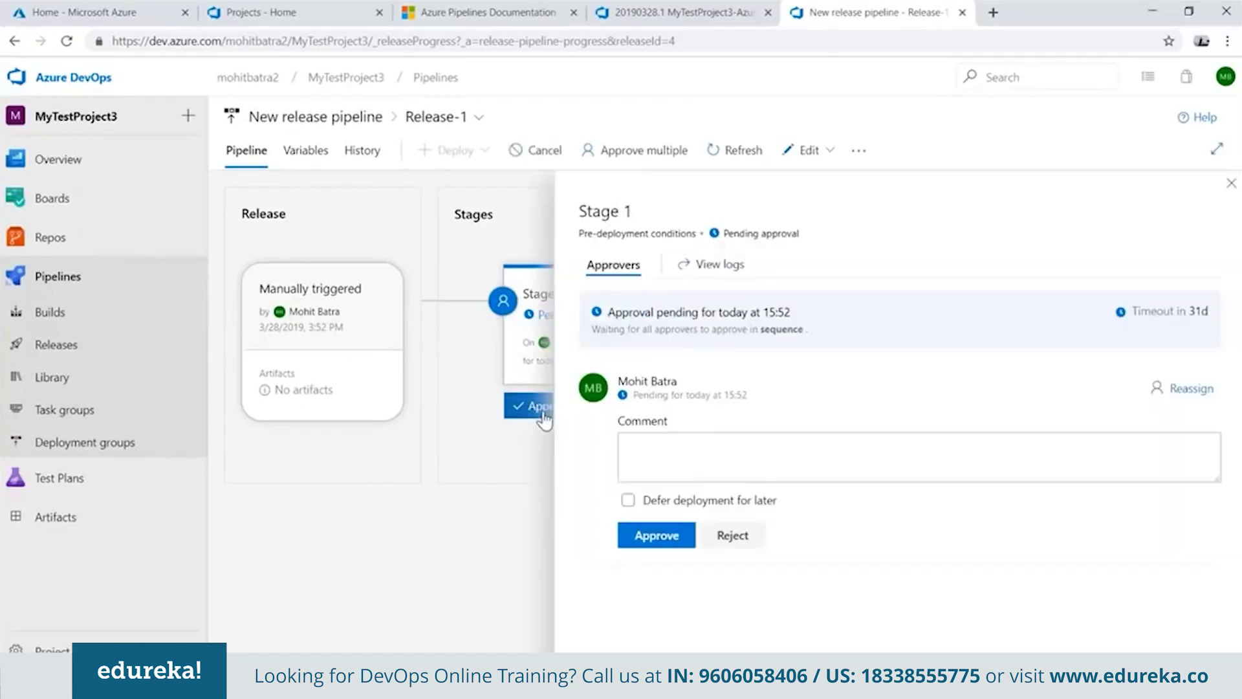
left_click(655, 538)
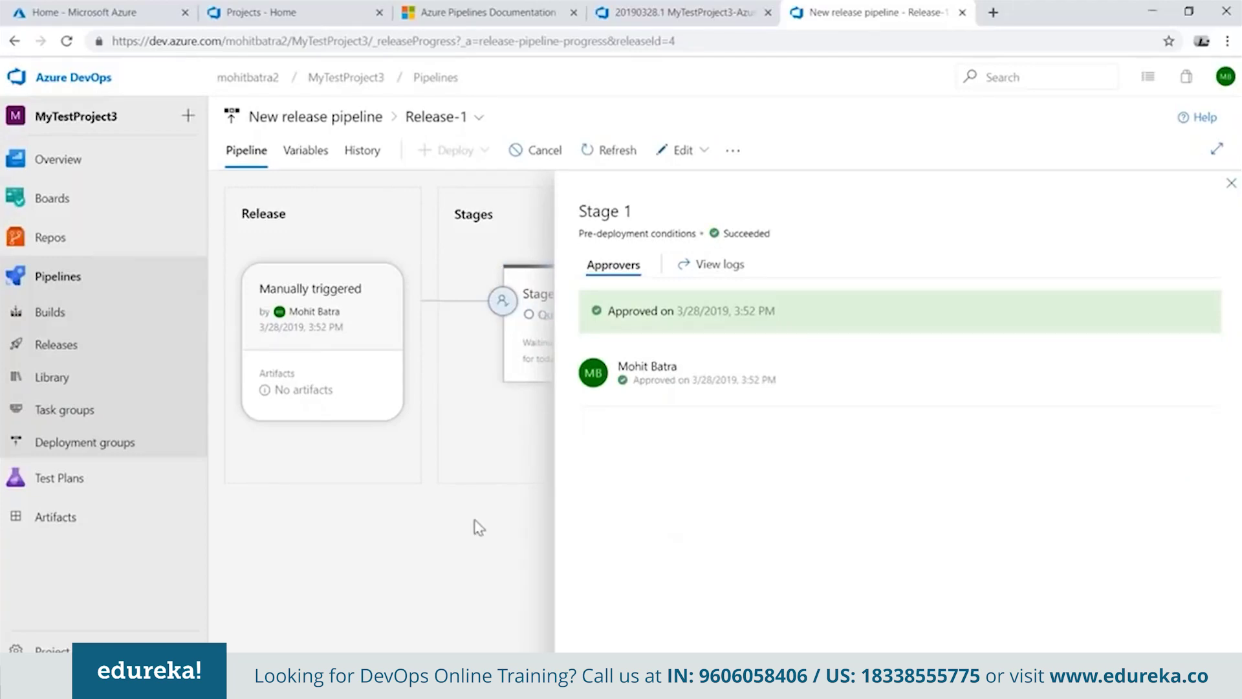
left_click(1230, 183)
Step: Check Stage 1's deployment status in its logs and in the overview of New release pipeline's Release-1
left_click(542, 315)
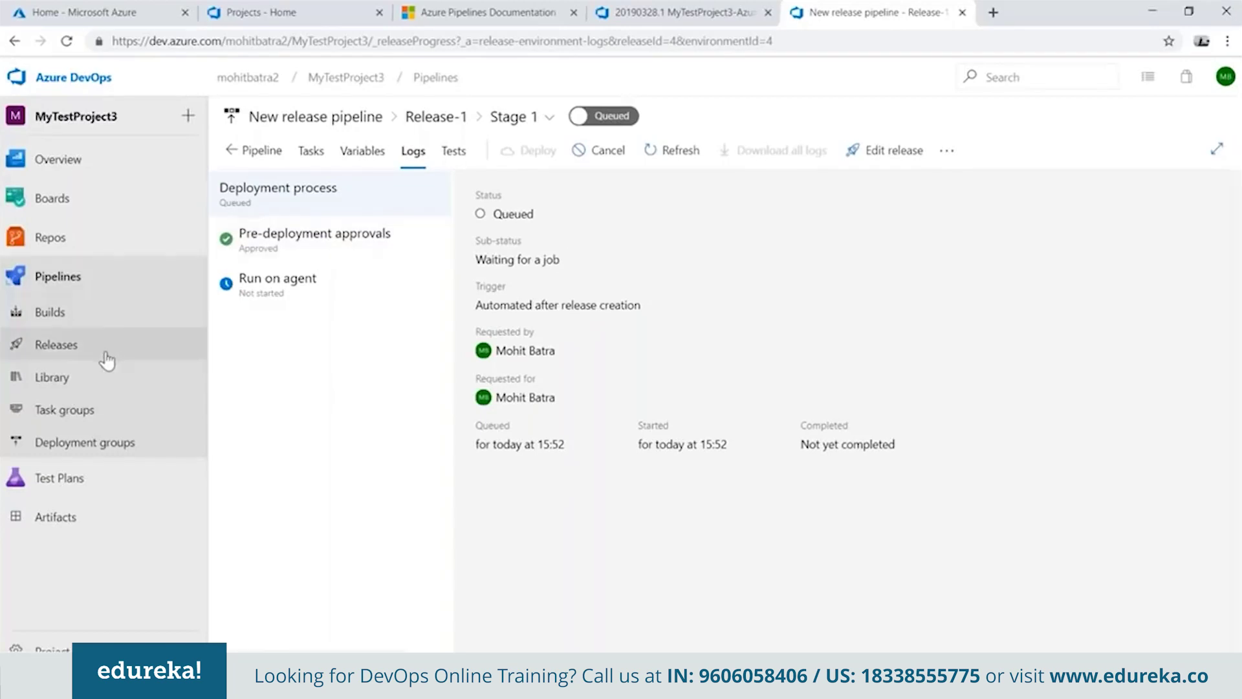
left_click(81, 354)
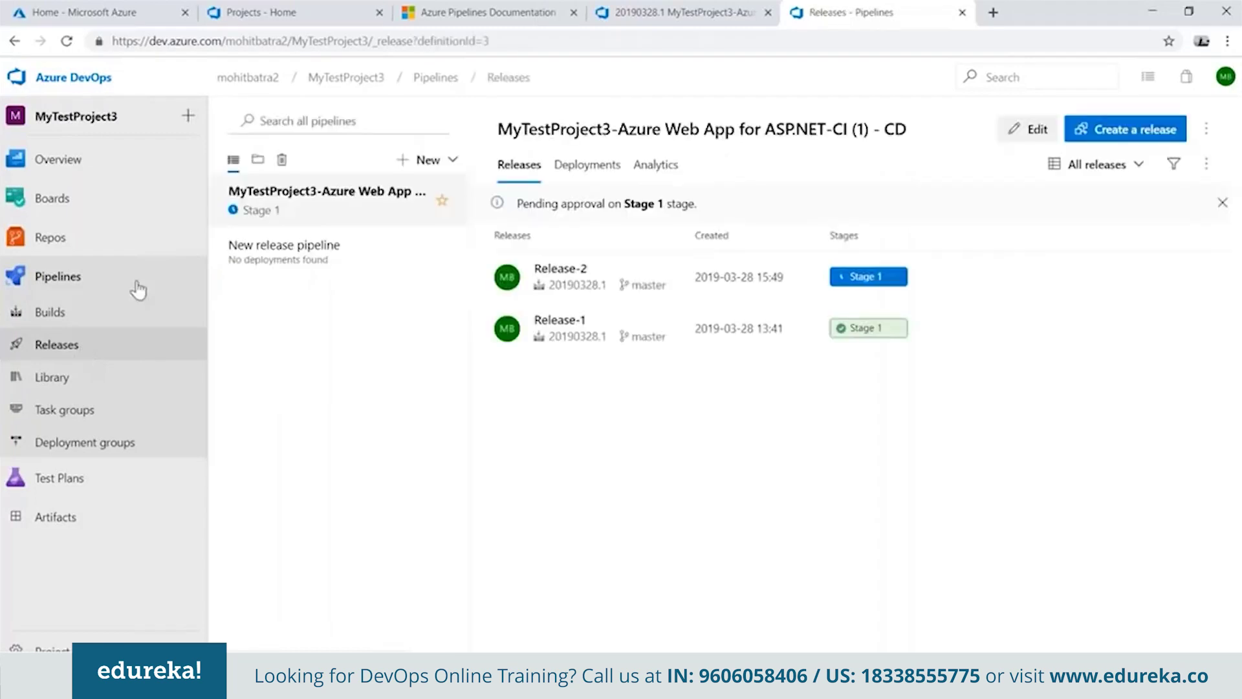
left_click(325, 259)
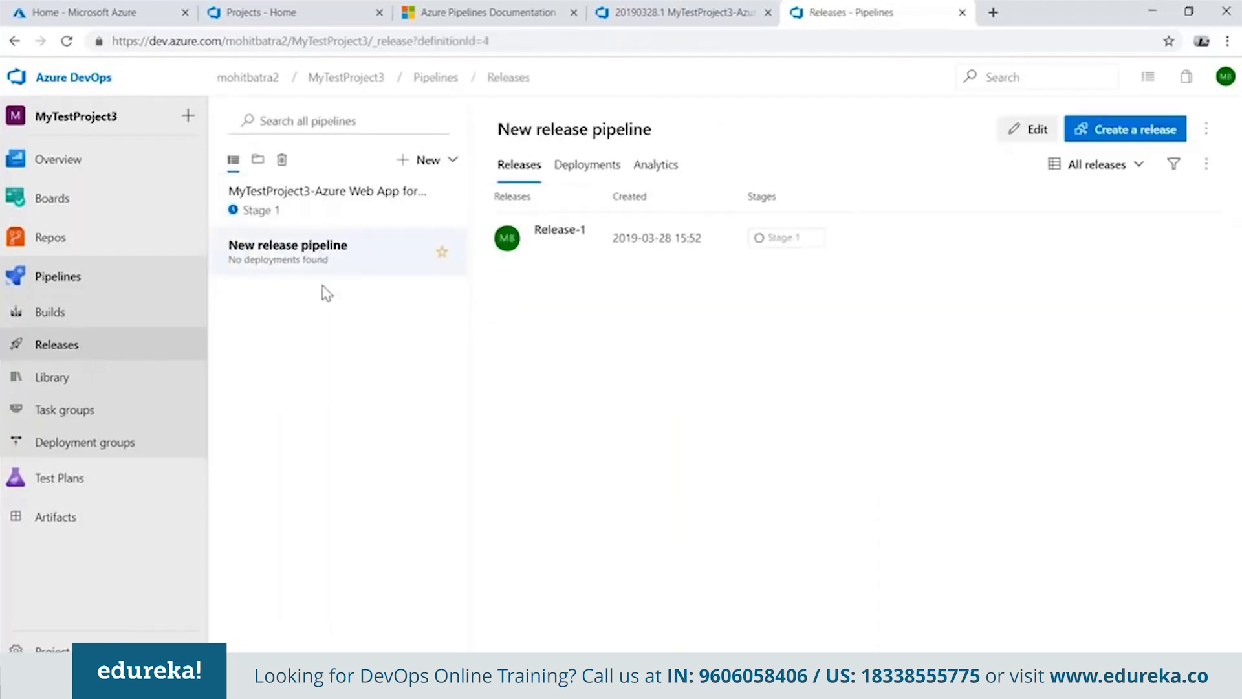
left_click(551, 232)
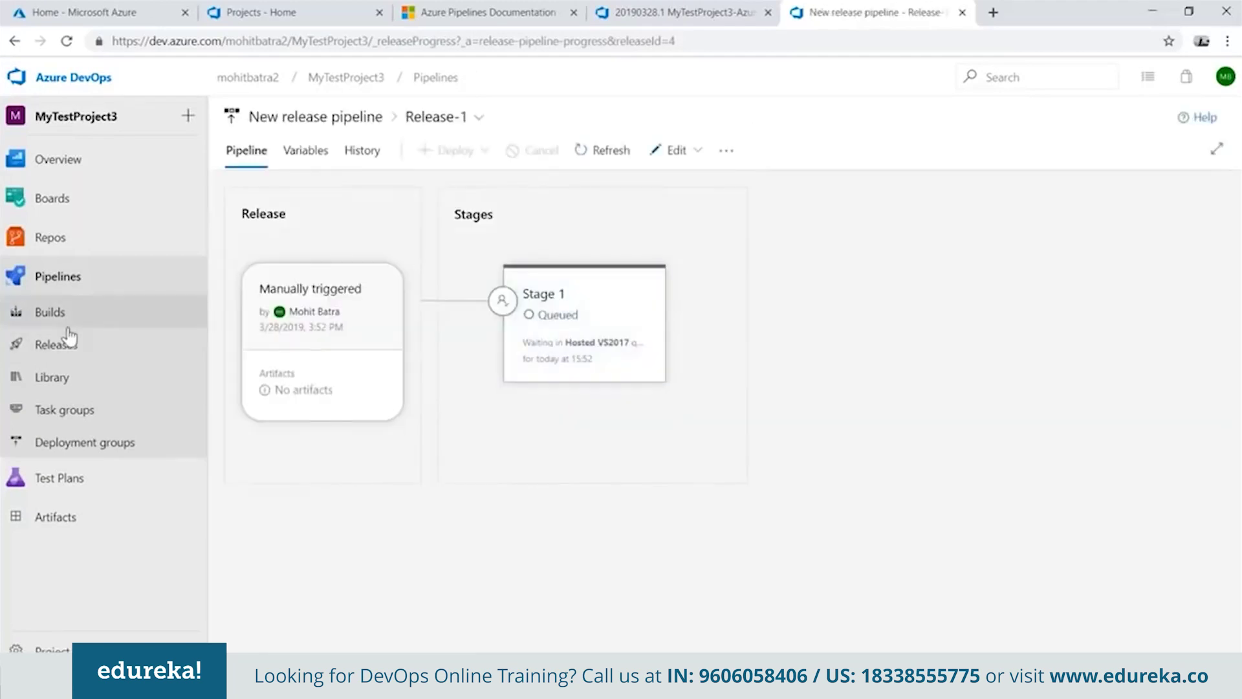
Step: Open Release-1 of the ASP.NET-CI (1) - CD pipeline and view Stage 1's Run on agent job logs
left_click(70, 341)
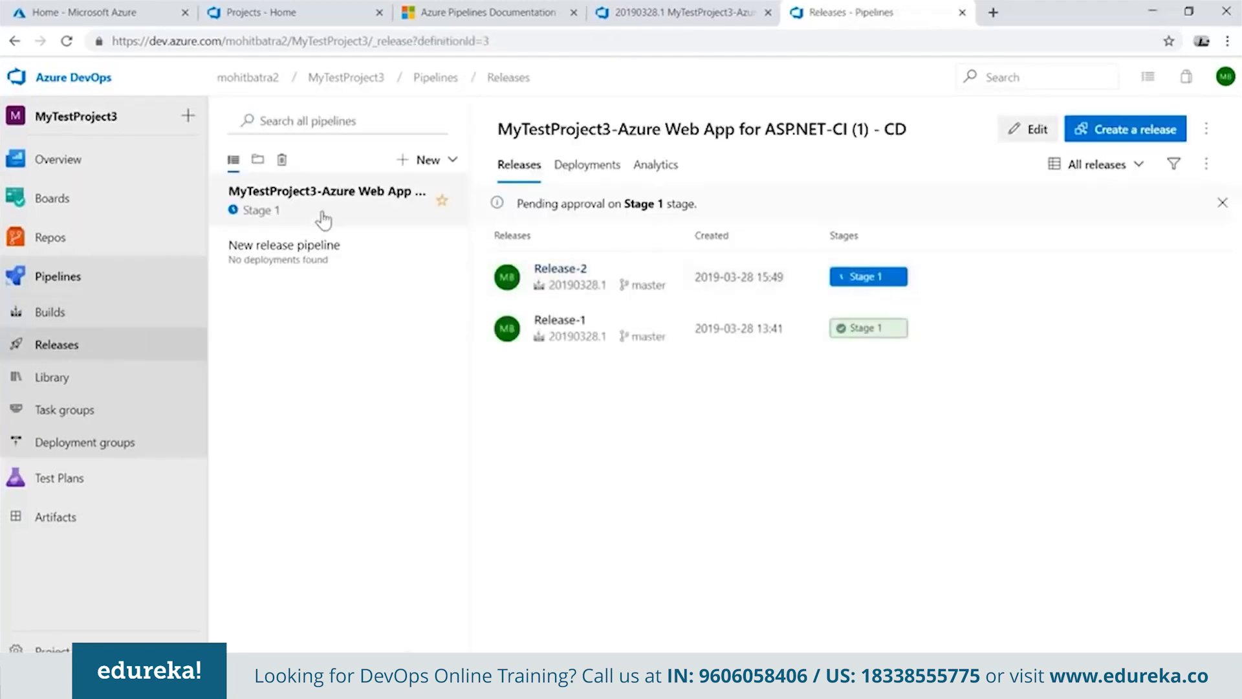
left_click(560, 321)
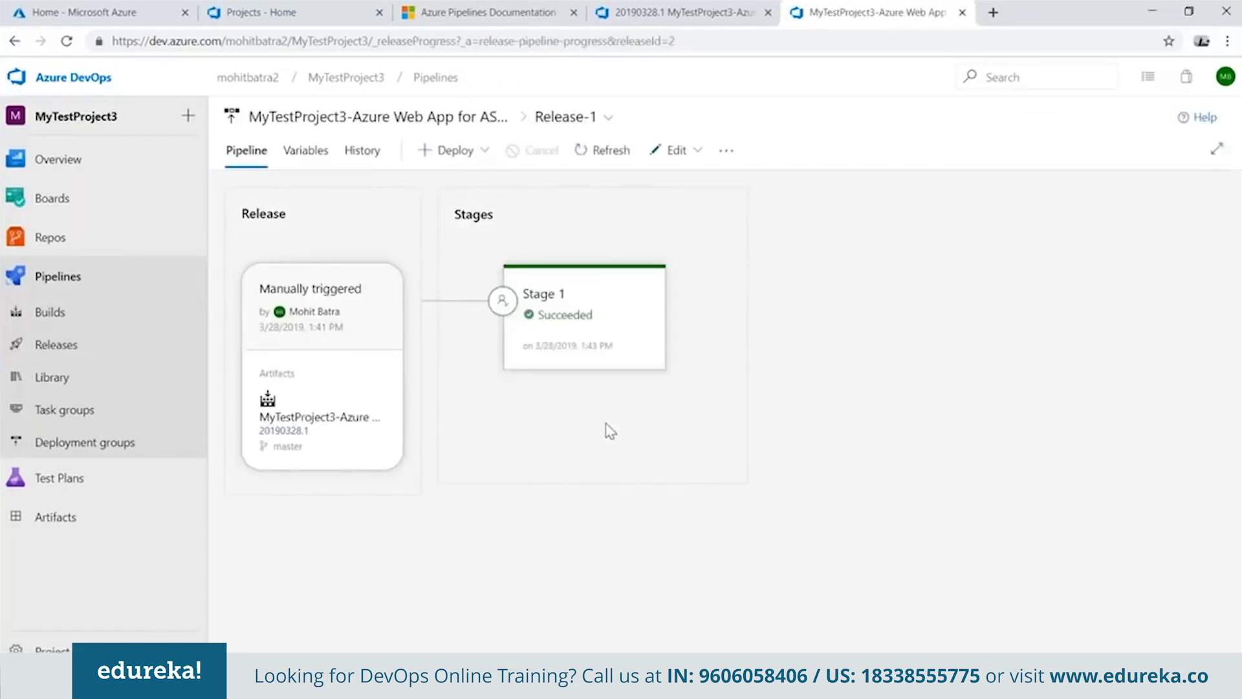
mouse_move(563, 298)
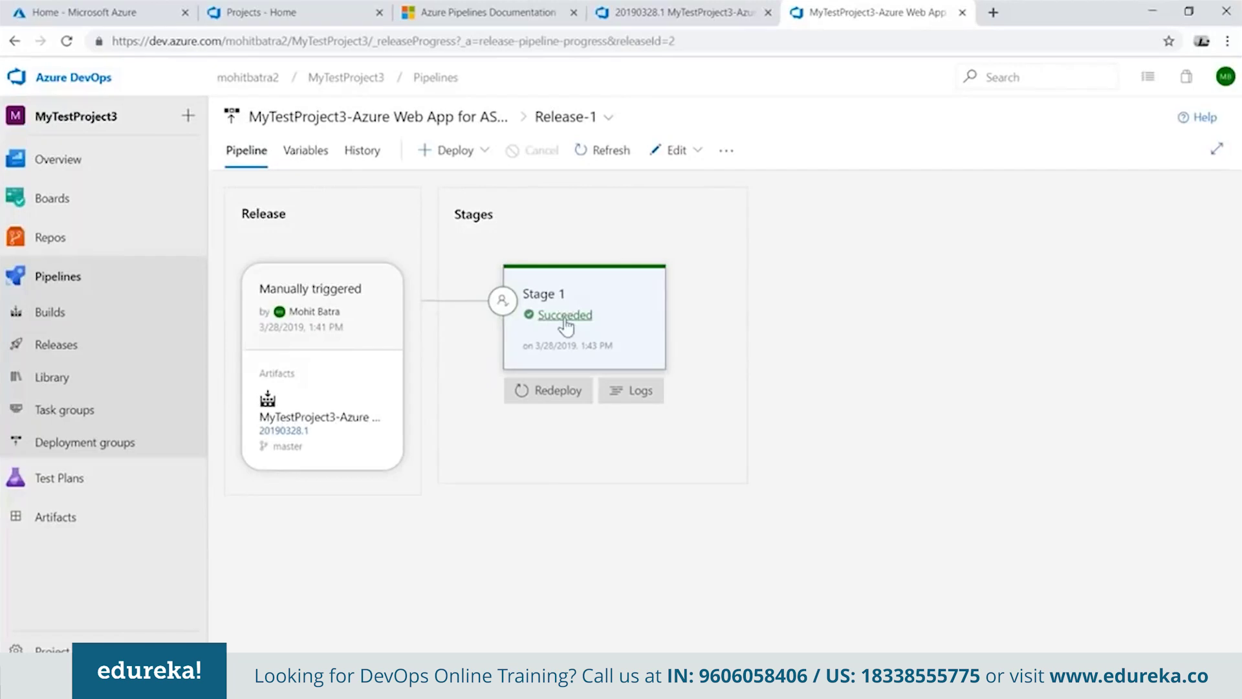
left_click(643, 391)
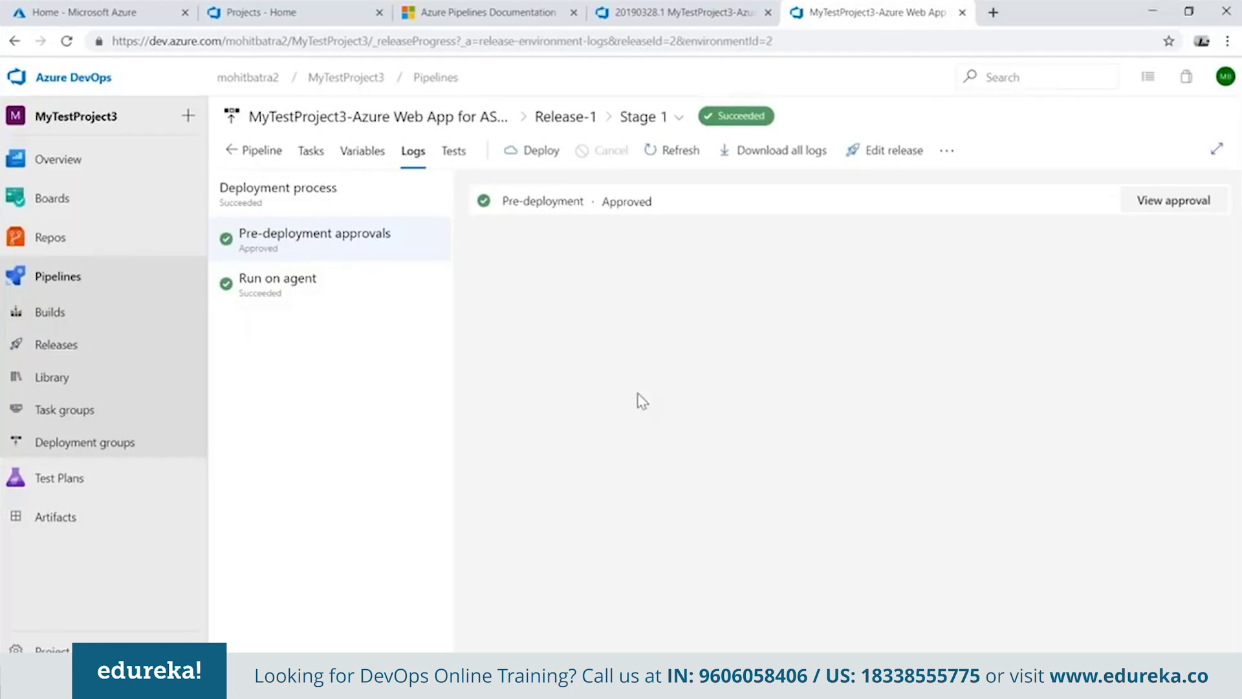
left_click(277, 296)
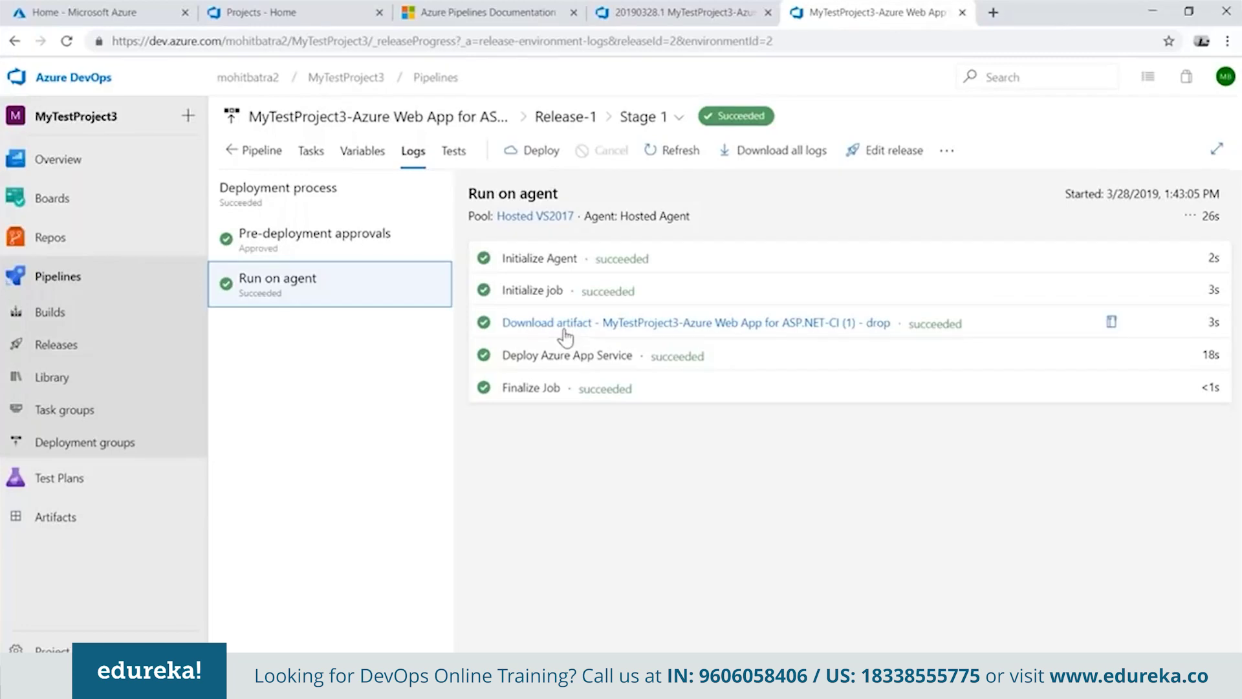
Step: Examine the Deploy Azure App Service task log for the deployment history update and the application URL, and close the log
left_click(579, 367)
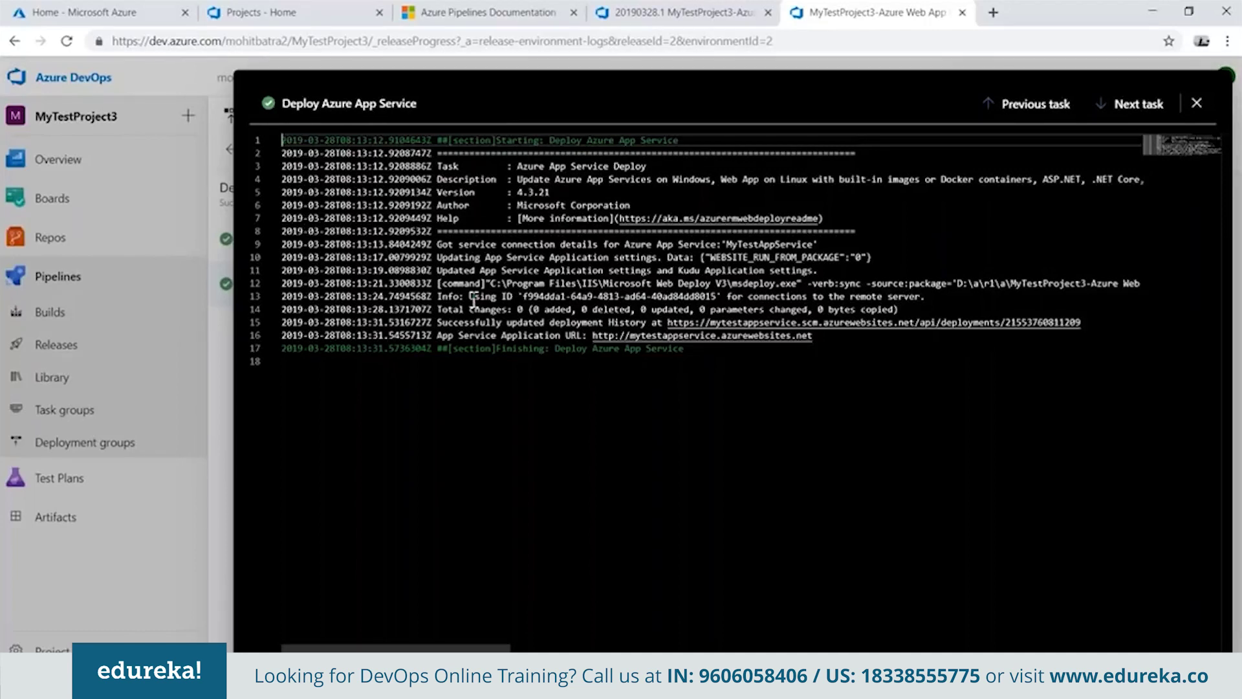
left_click_drag(437, 322, 647, 324)
left_click_drag(441, 337, 818, 336)
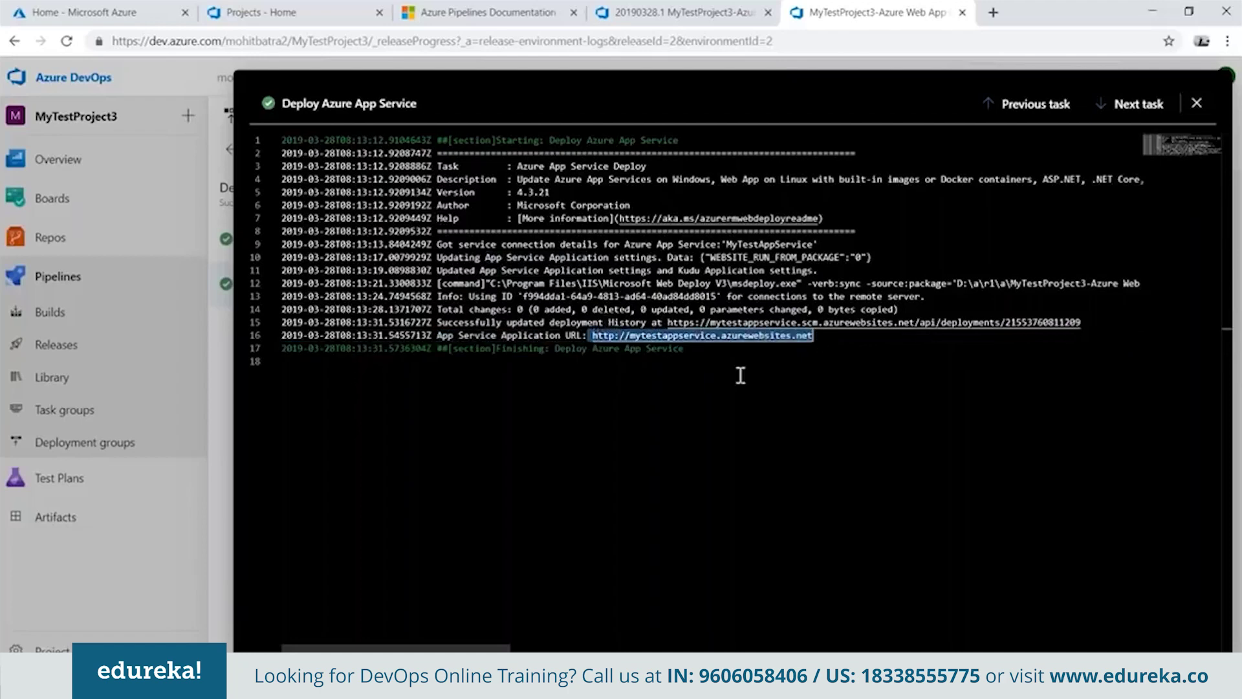
left_click(1197, 103)
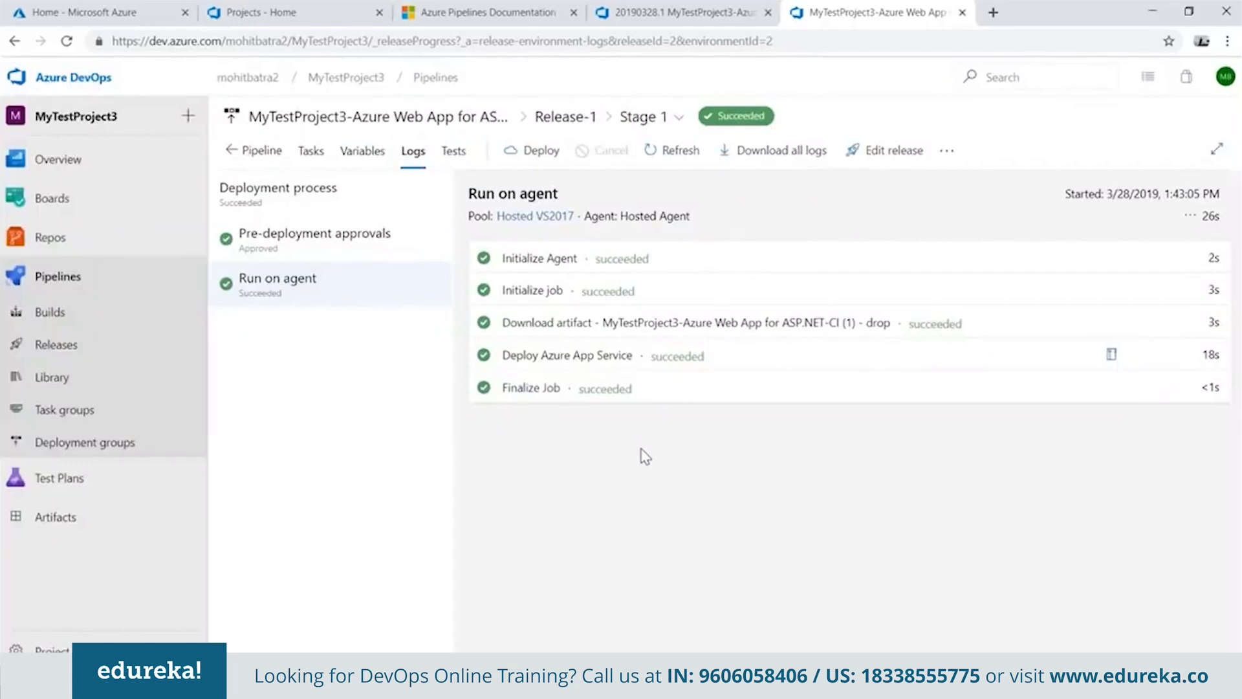
Step: Switch to the Azure portal, open the MyTestAppService resource and browse to its site URL
left_click(104, 15)
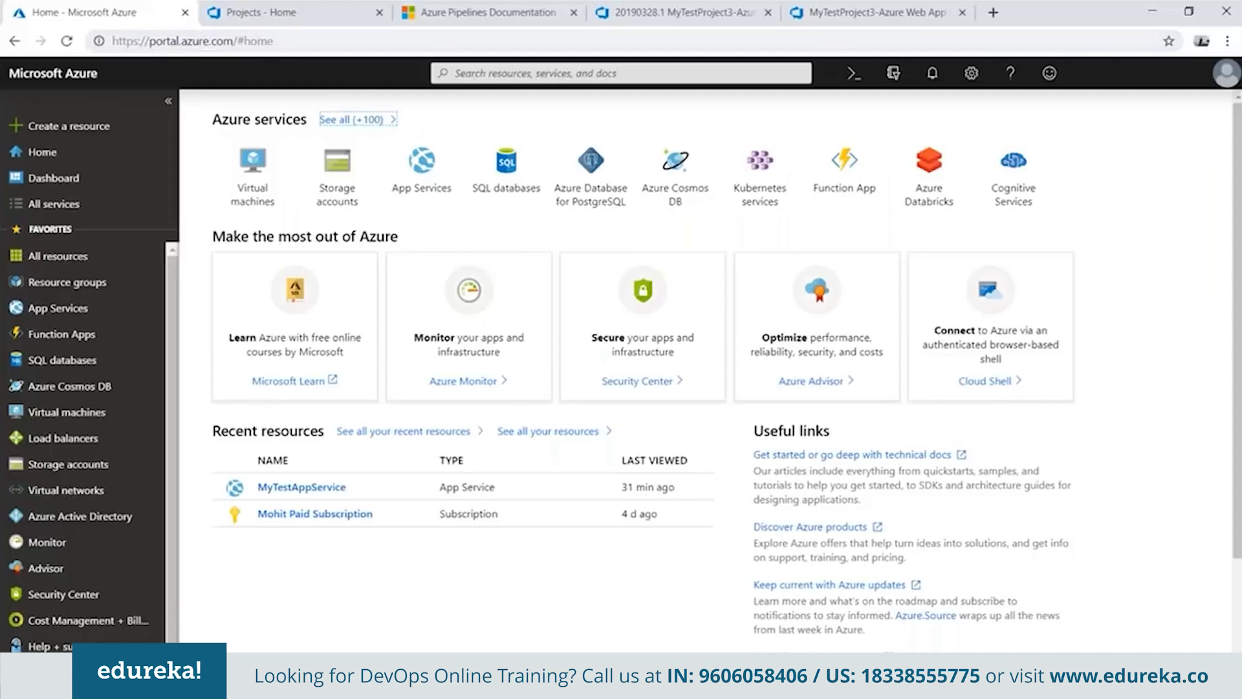
left_click(304, 489)
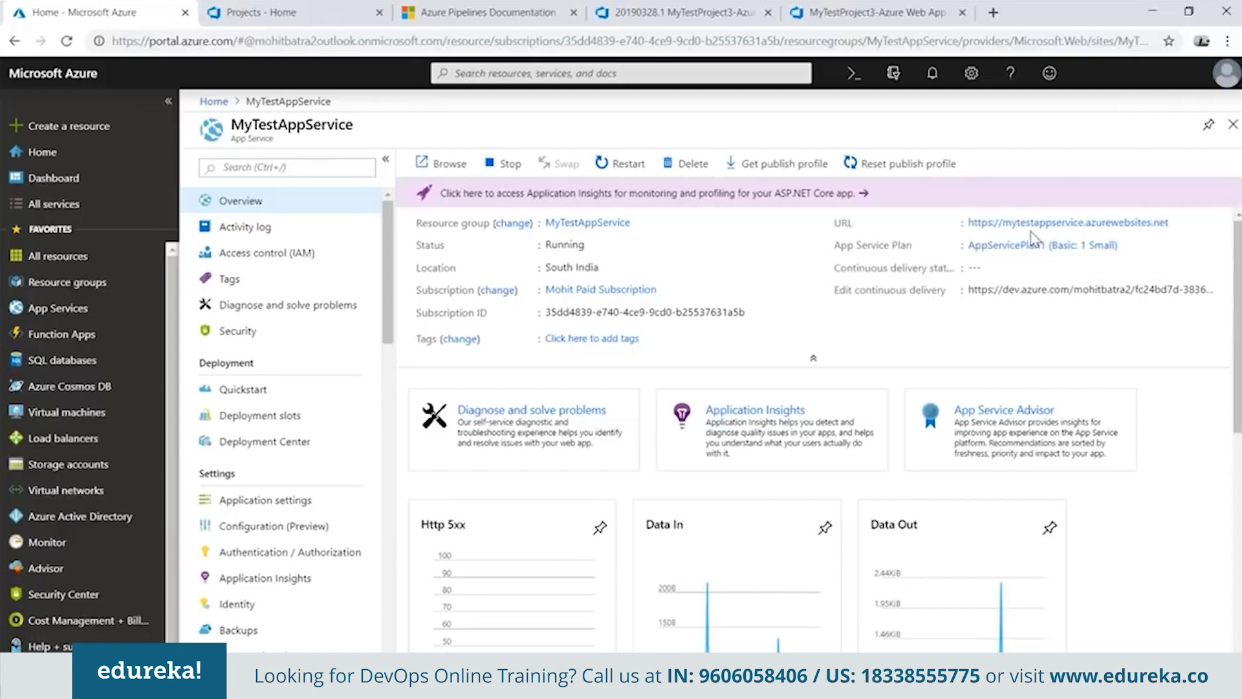
left_click(1061, 223)
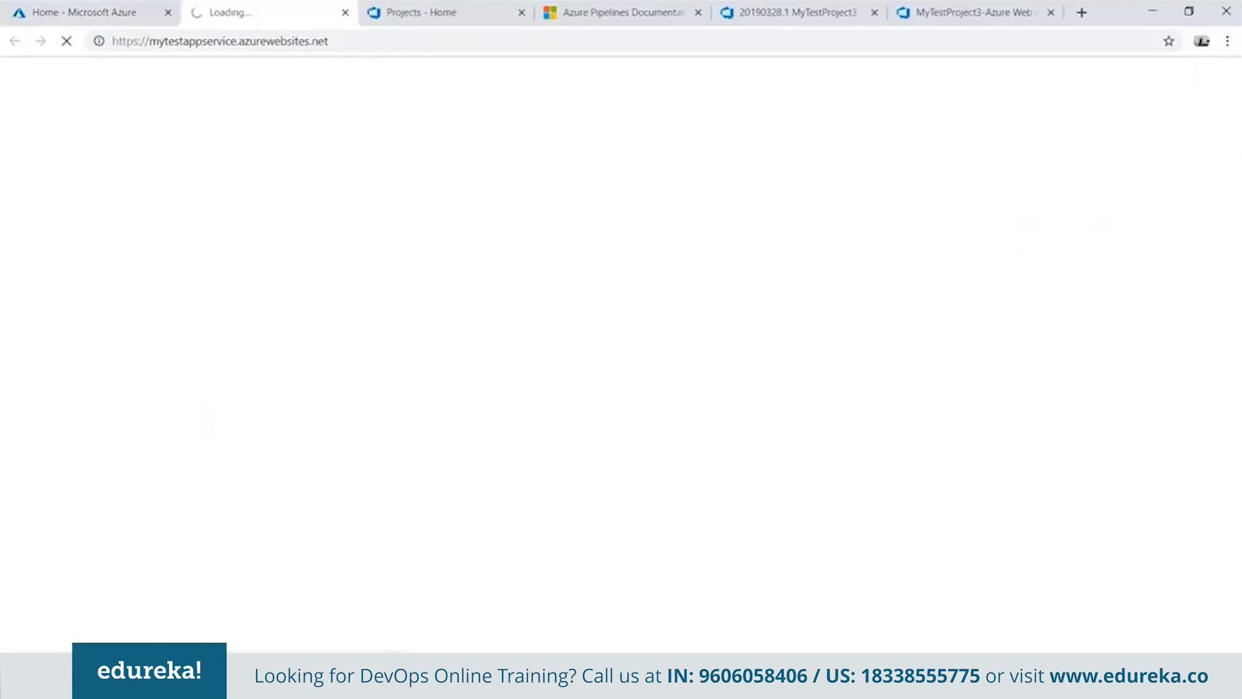